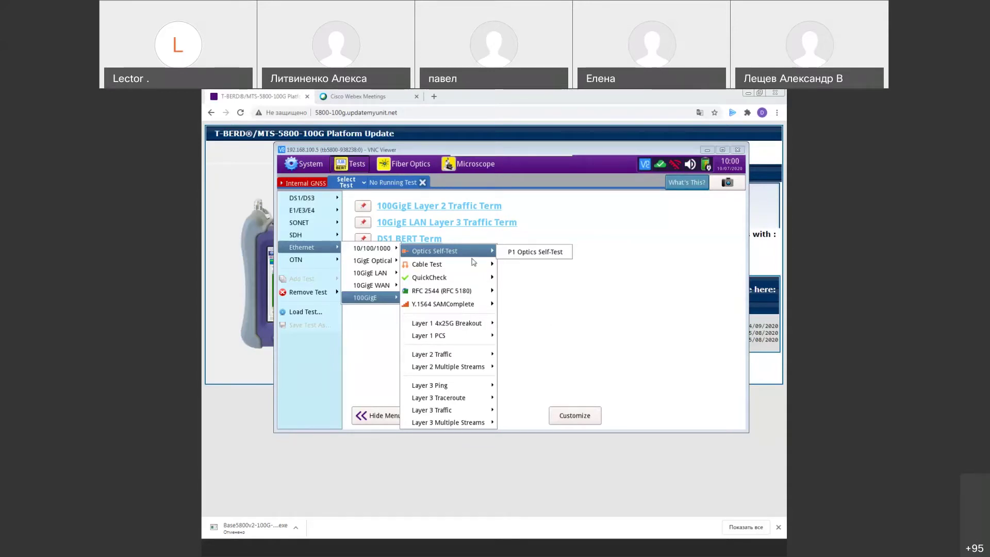
Launch the 100GigE Ethernet Layer 2 Traffic test in P1 Terminate mode
{"action": "left_click", "coordinate": [471, 265]}
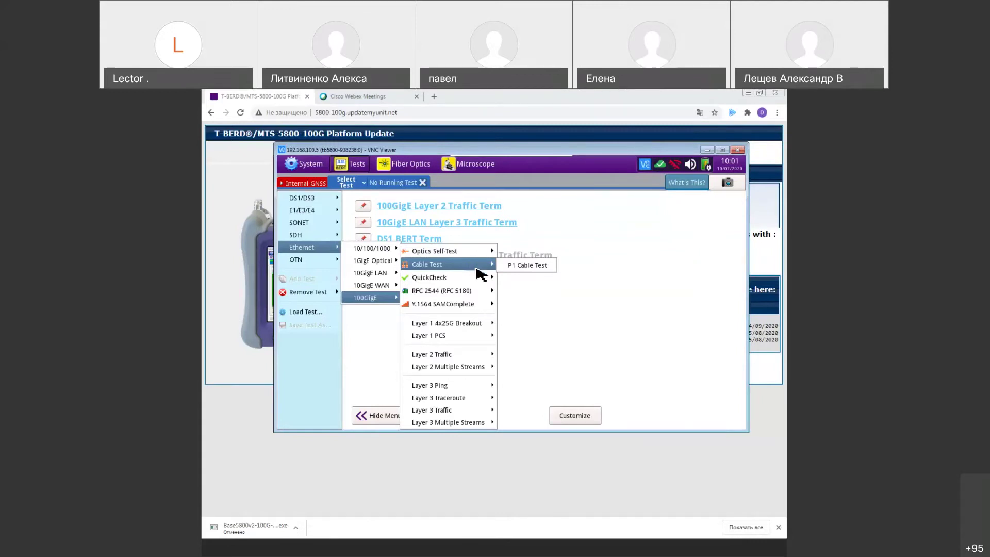
{"action": "mouse_move", "coordinate": [475, 284]}
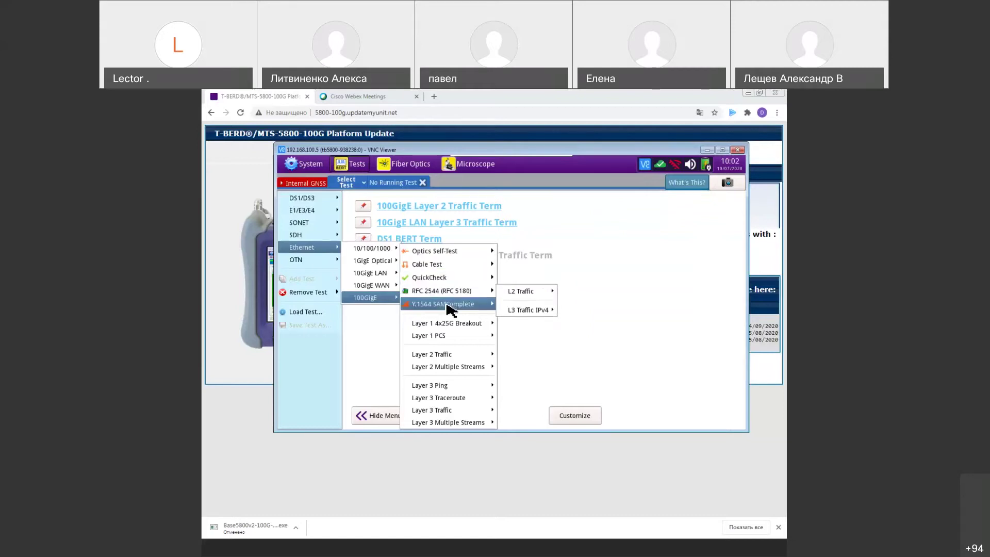
{"action": "mouse_move", "coordinate": [448, 310]}
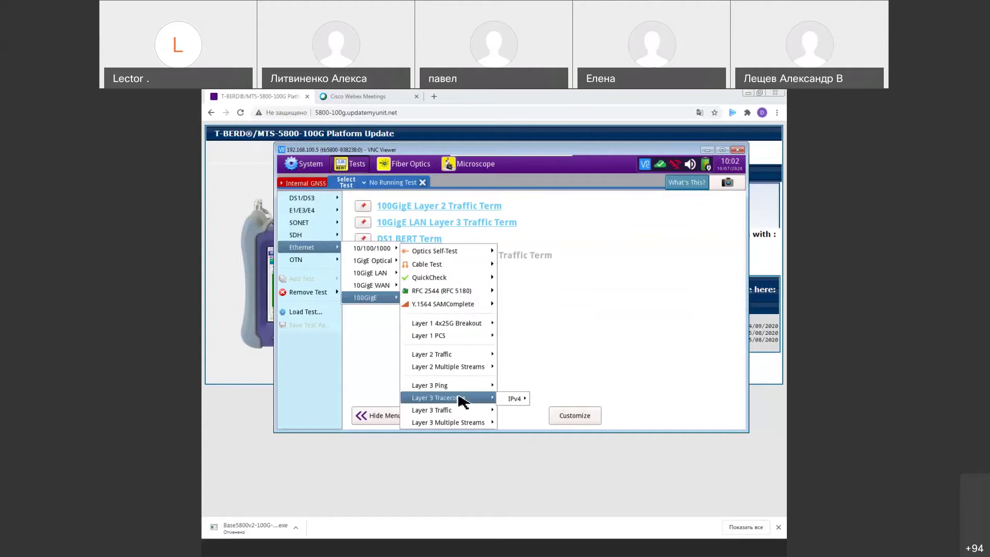
{"action": "mouse_move", "coordinate": [466, 354]}
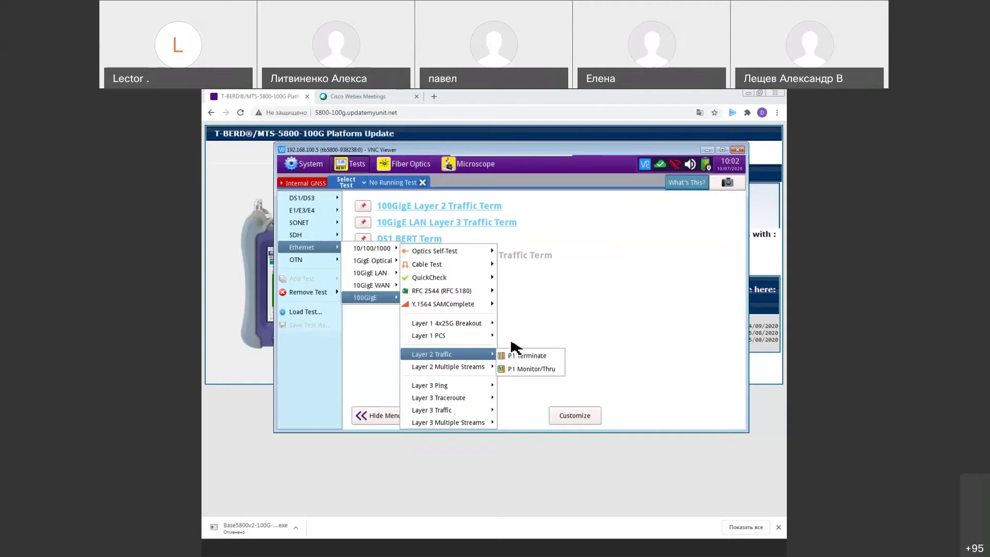
{"action": "left_click", "coordinate": [539, 357]}
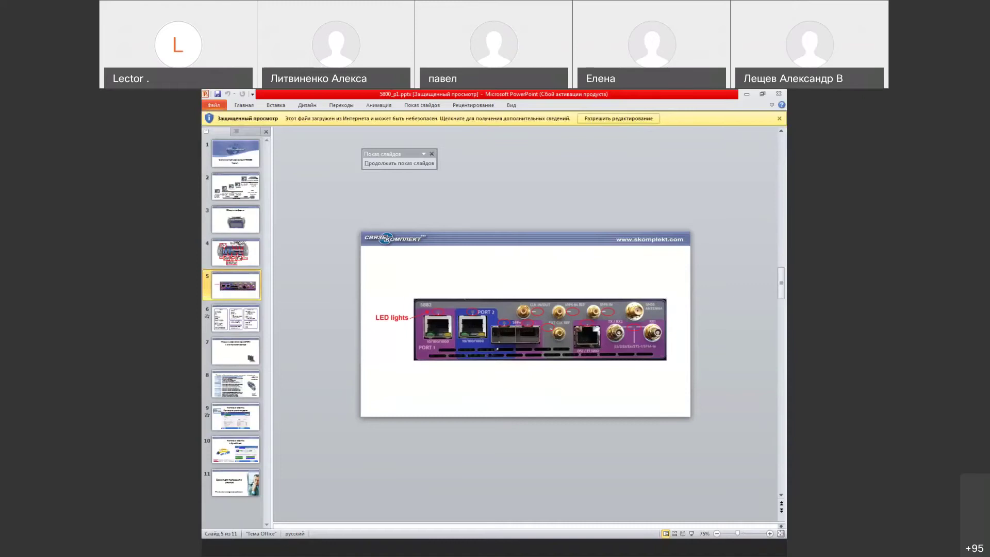
Run the slide show in PowerPoint to display the connector panel slide marked LED lights
{"action": "left_click", "coordinate": [690, 536]}
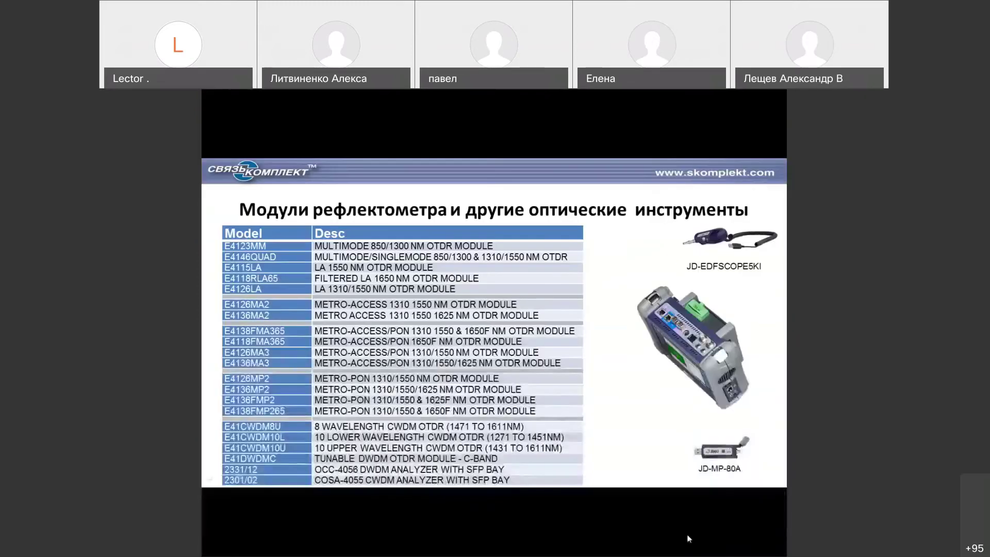
{"action": "left_click", "coordinate": [686, 535]}
{"action": "left_click", "coordinate": [645, 504]}
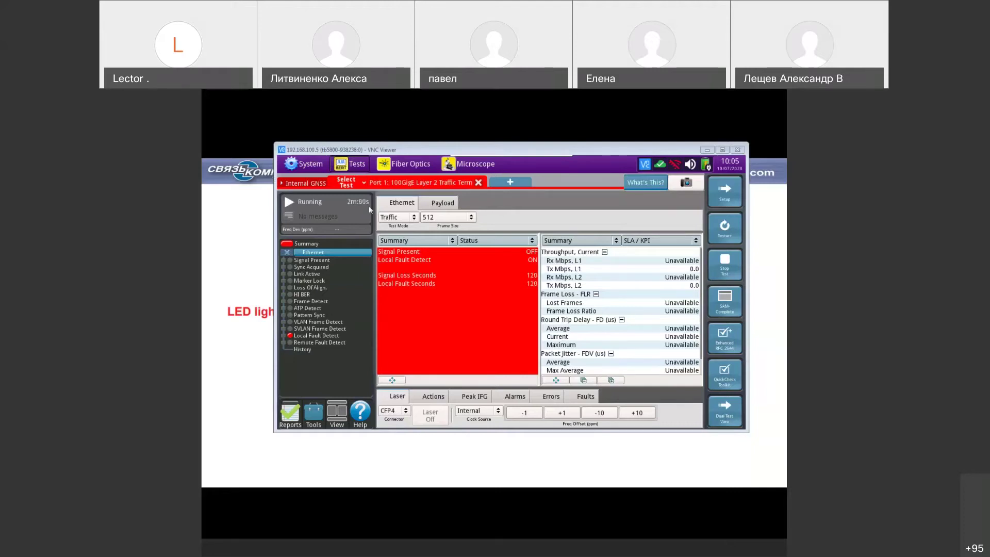
{"action": "left_click", "coordinate": [432, 398]}
{"action": "left_click", "coordinate": [469, 398]}
{"action": "left_click", "coordinate": [397, 398]}
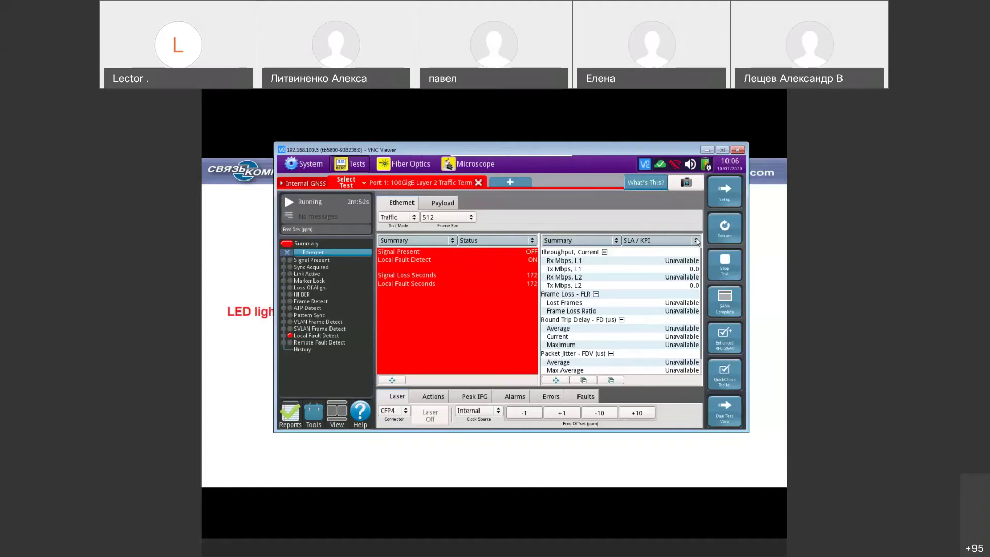
{"action": "left_click", "coordinate": [762, 243]}
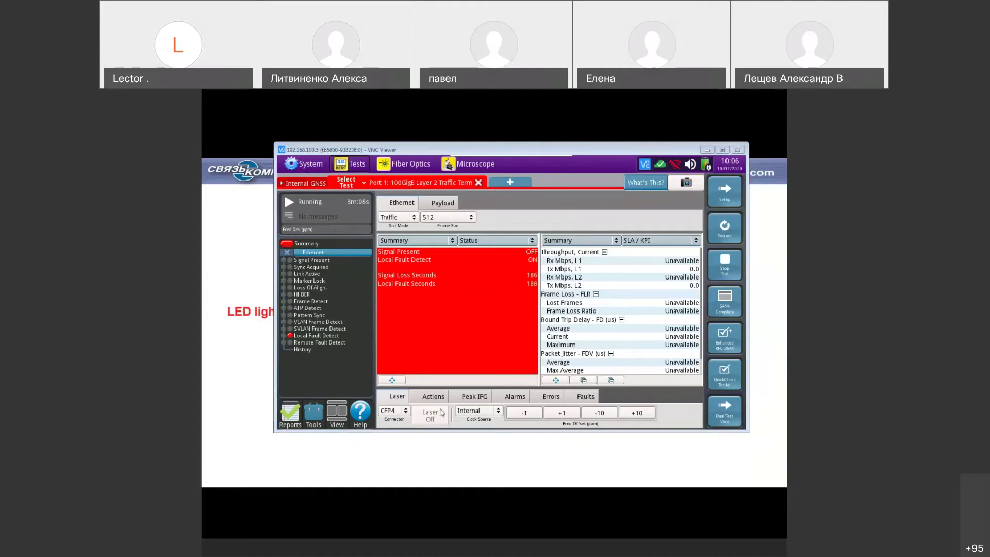
Set the port's connector to QSFP and switch the laser on
{"action": "left_click", "coordinate": [406, 411]}
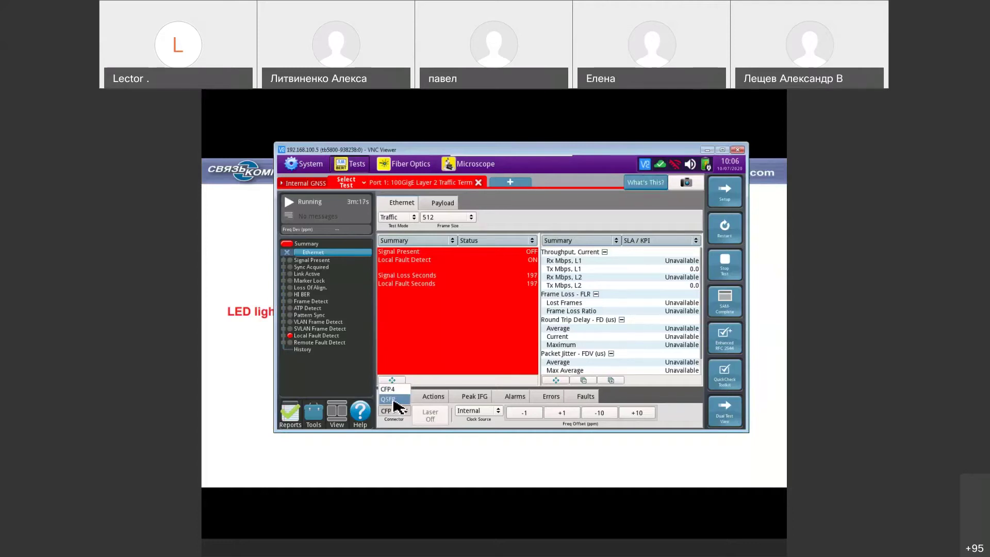
{"action": "left_click", "coordinate": [395, 401]}
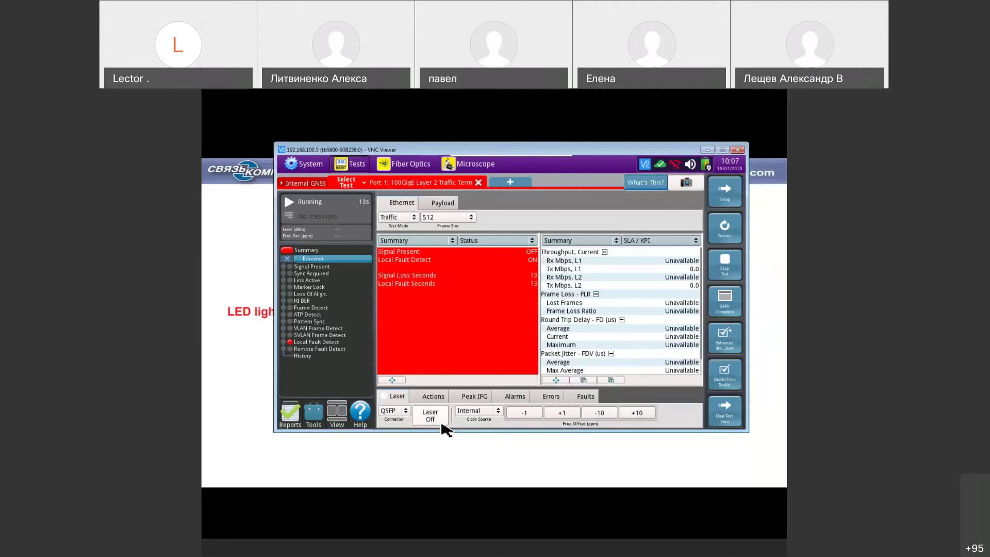
{"action": "left_click", "coordinate": [428, 415]}
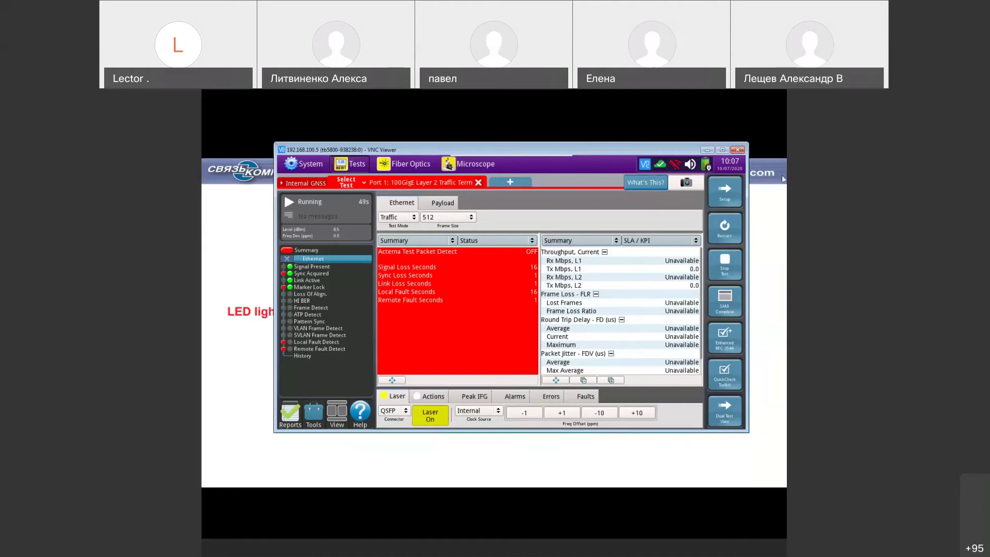
Restart the Layer 2 test and start transmitting traffic
{"action": "left_click", "coordinate": [730, 236]}
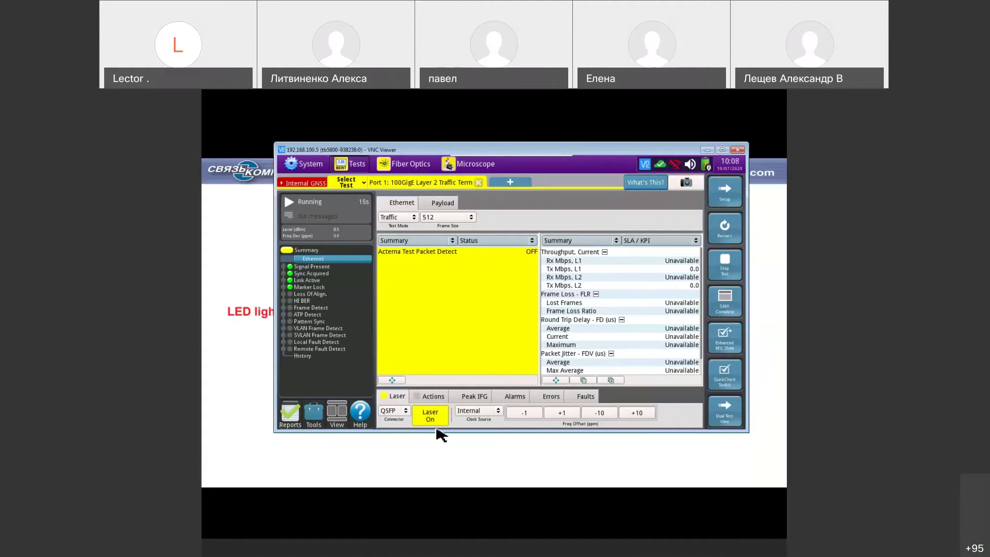
{"action": "left_click", "coordinate": [432, 399]}
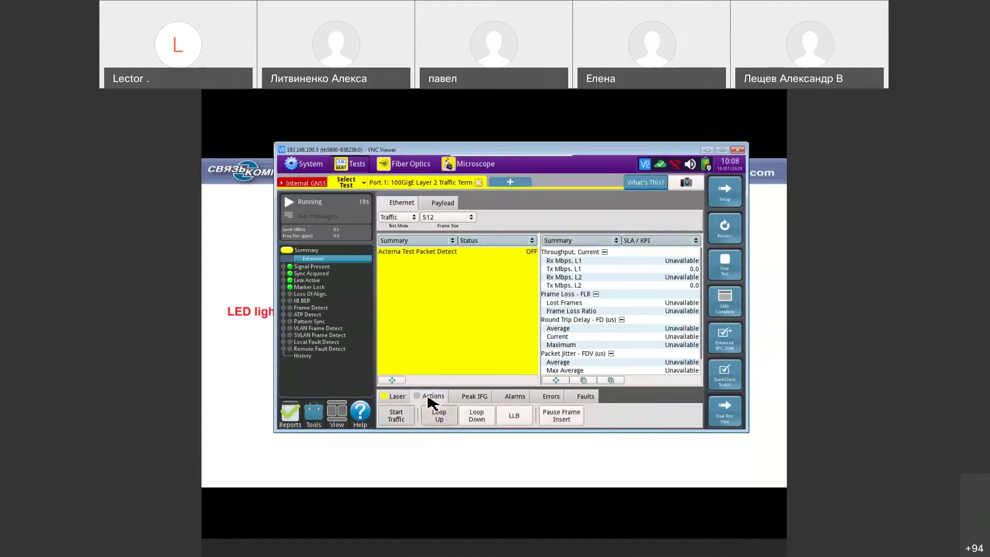
{"action": "left_click", "coordinate": [396, 415]}
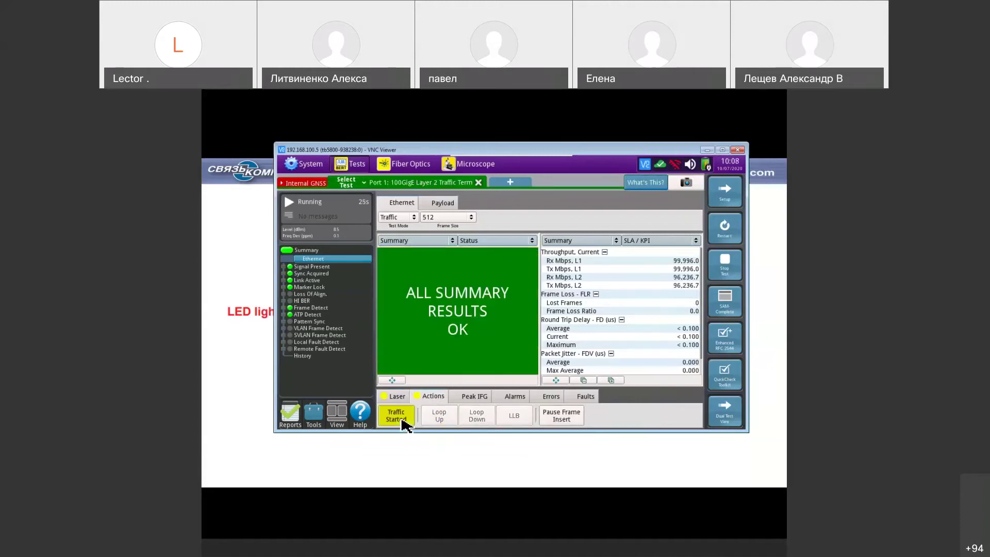
Display the Ethernet L2 Link Counts in place of the SLA / KPI results and stop the test
{"action": "left_click", "coordinate": [596, 245]}
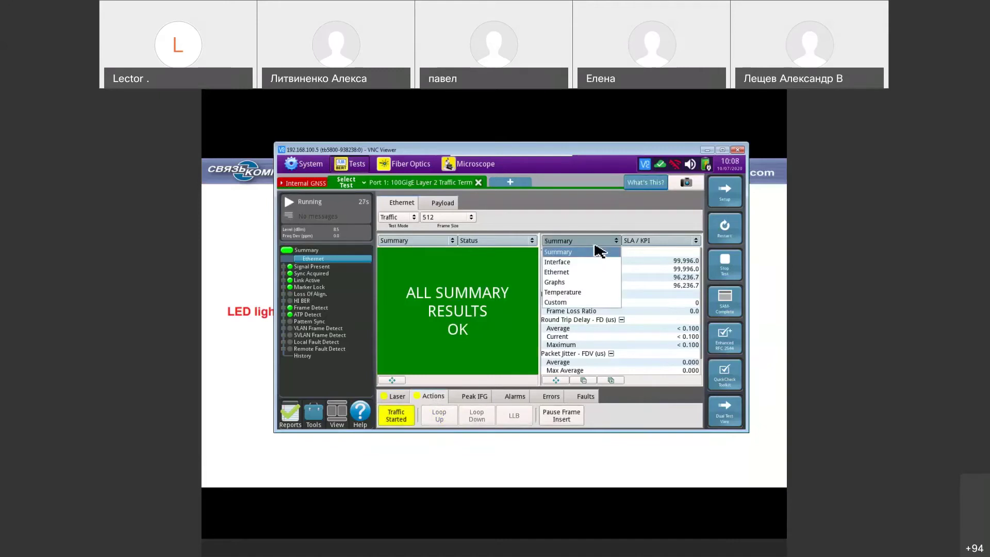
{"action": "left_click", "coordinate": [593, 272]}
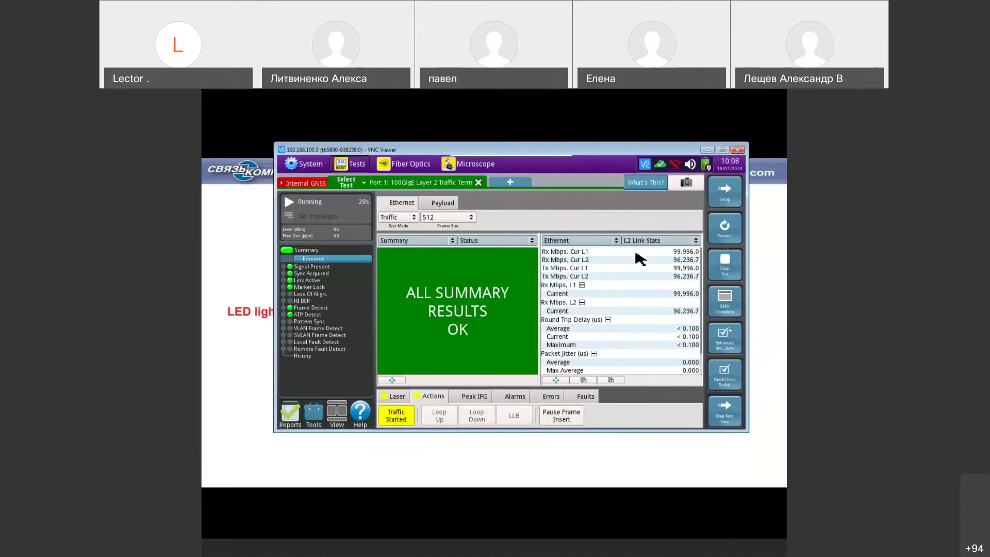
{"action": "left_click", "coordinate": [666, 246]}
{"action": "left_click", "coordinate": [664, 263]}
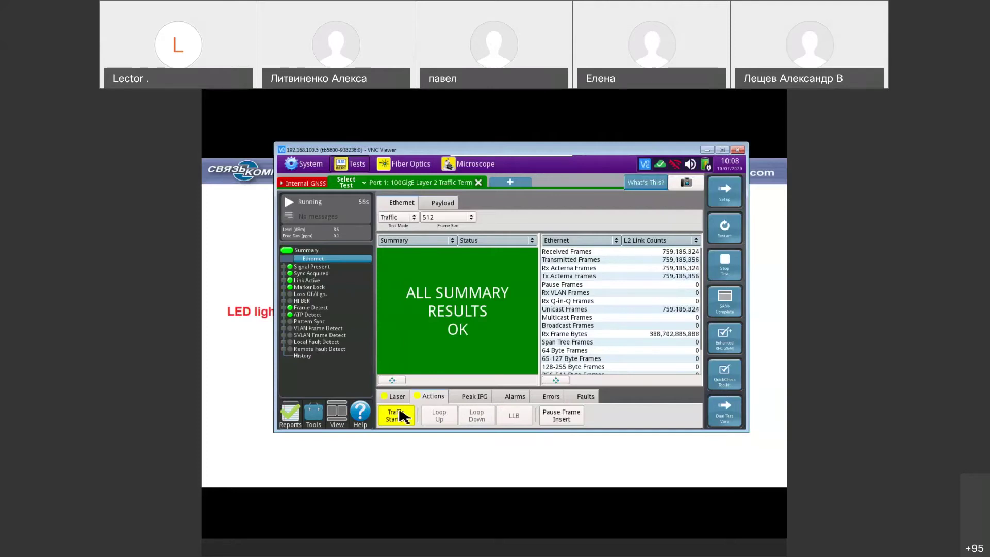
{"action": "left_click", "coordinate": [725, 276]}
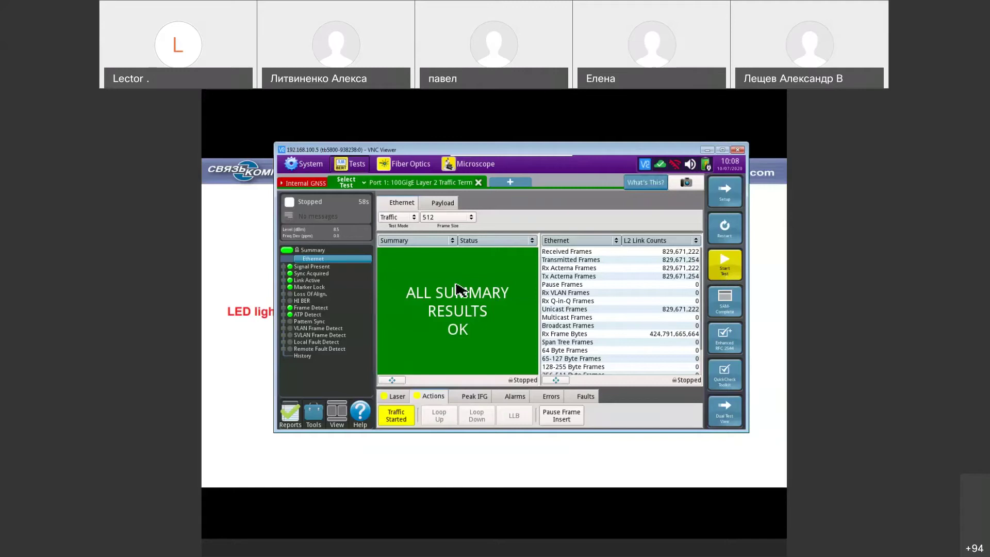
Set up a new PDF test report and add Screenshots to its included contents
{"action": "left_click", "coordinate": [291, 414]}
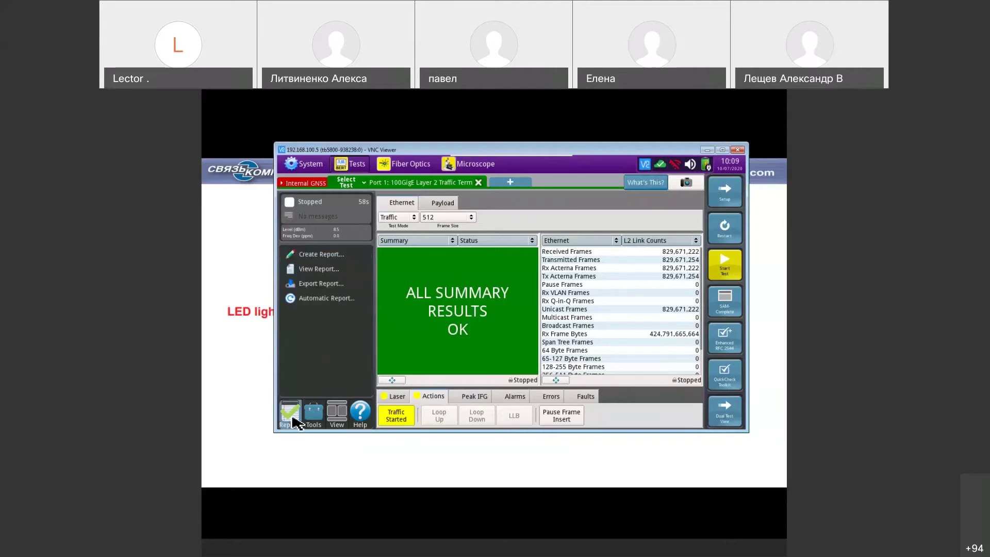
{"action": "left_click", "coordinate": [325, 255]}
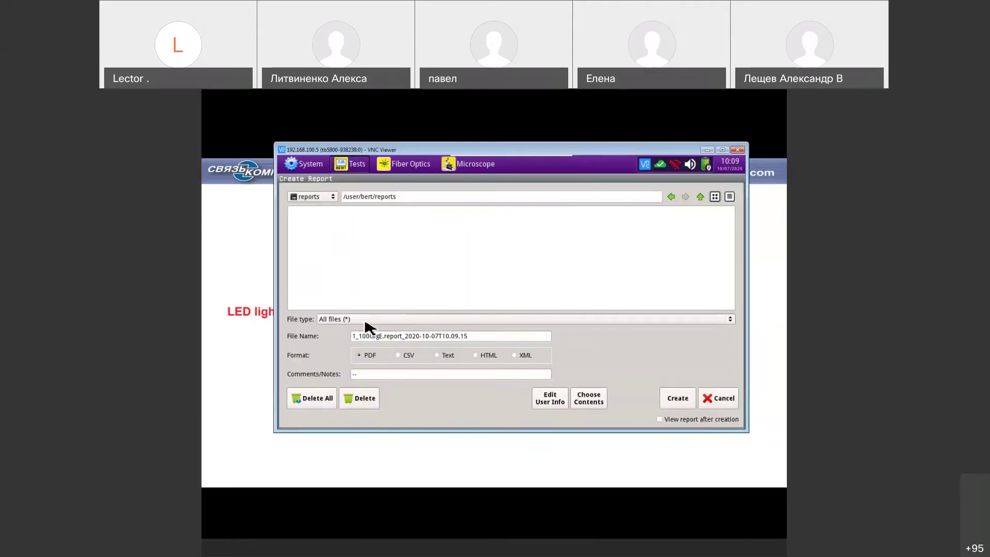
{"action": "left_click", "coordinate": [391, 336]}
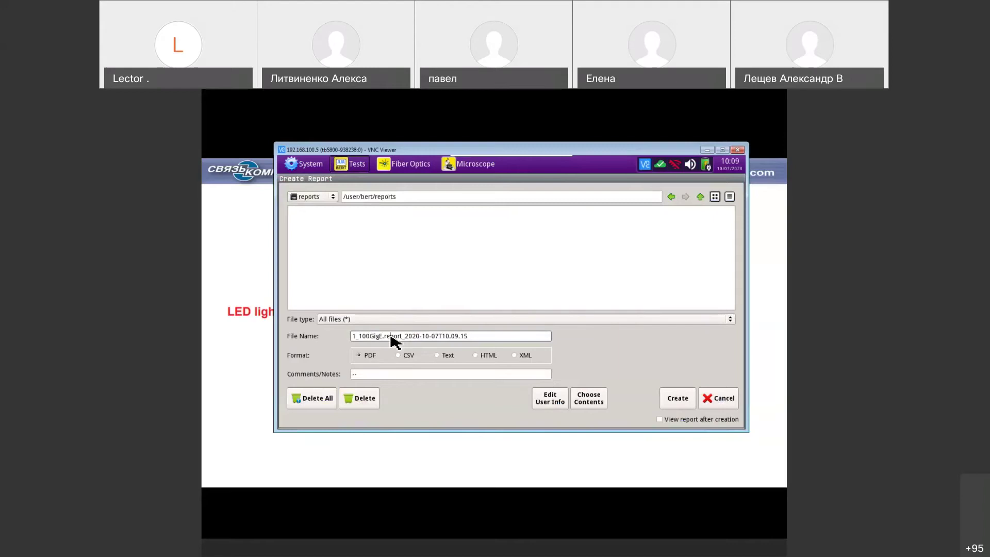
{"action": "left_click", "coordinate": [403, 358]}
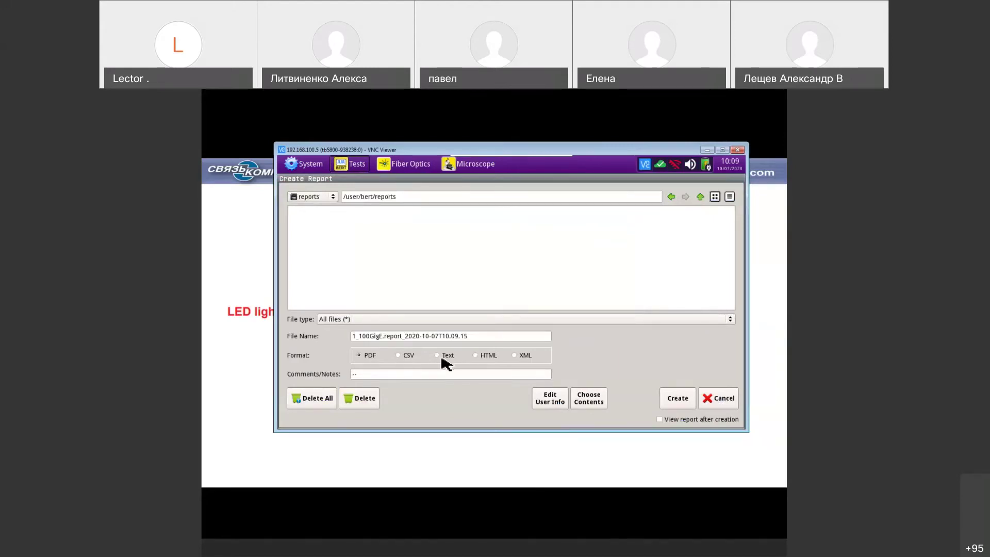
{"action": "left_click", "coordinate": [588, 401]}
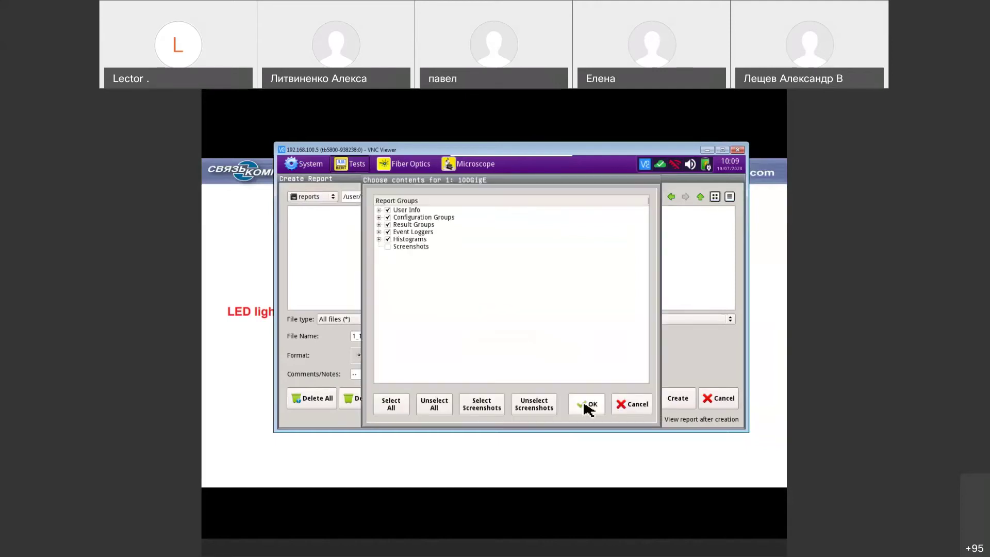
{"action": "left_click", "coordinate": [388, 247]}
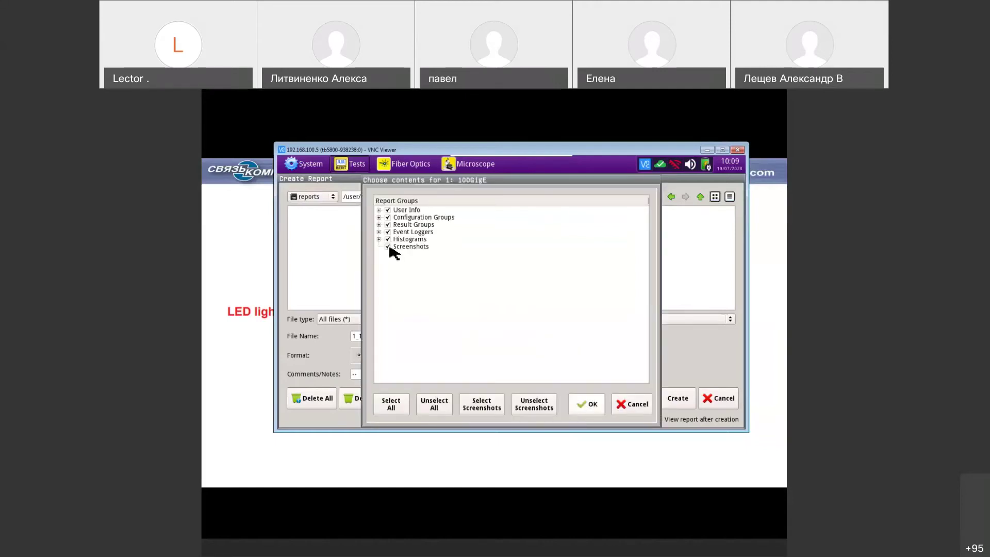
{"action": "left_click", "coordinate": [380, 218]}
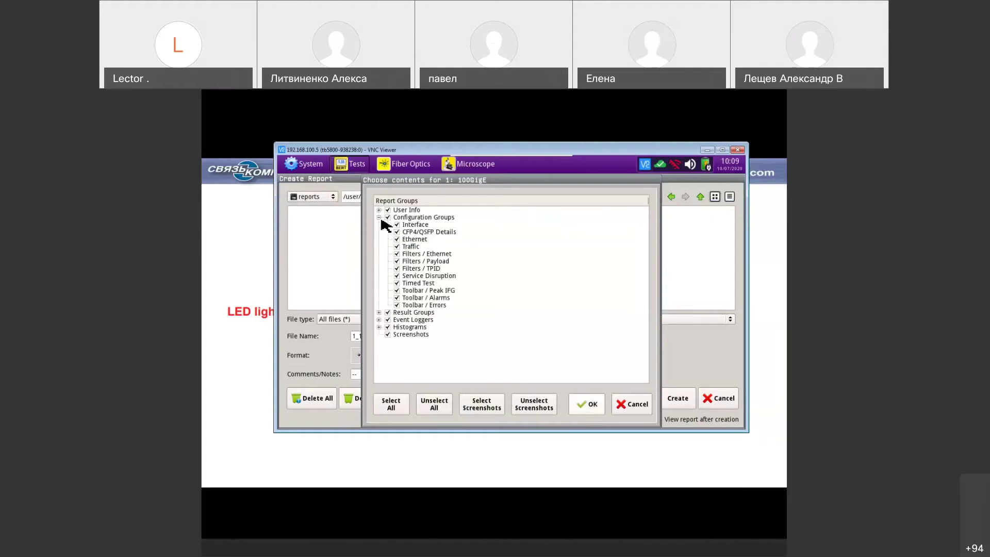
{"action": "left_click", "coordinate": [380, 218]}
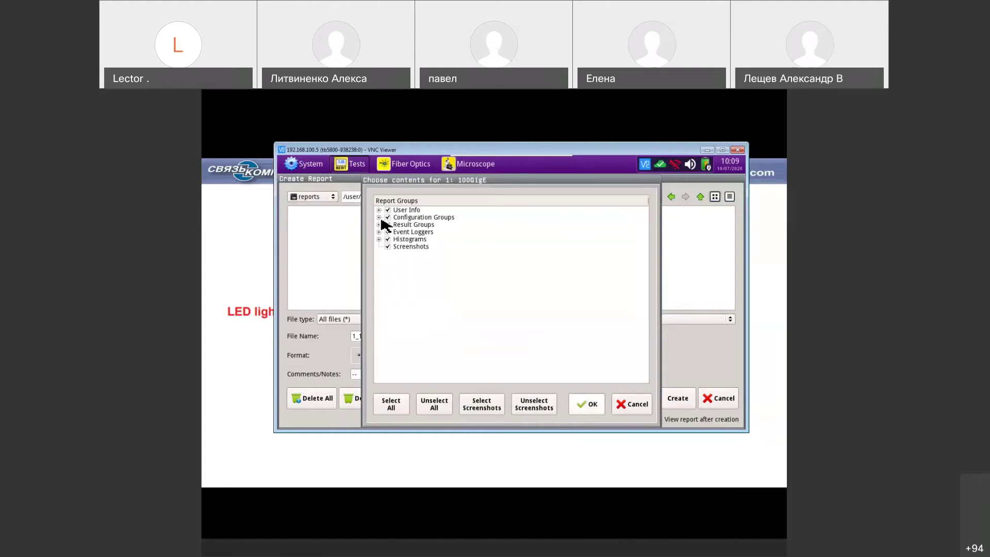
{"action": "left_click", "coordinate": [592, 413]}
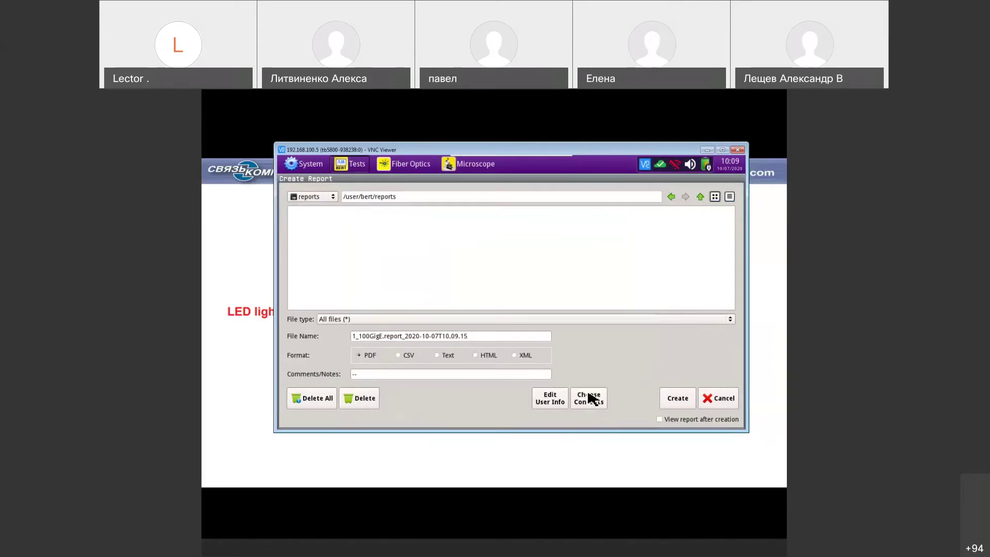
Create the report in /user/bert/reports as 1_100GigE.report_2020-10-07T10.09.15, keeping the file type at All files
{"action": "left_click", "coordinate": [525, 320]}
{"action": "left_click", "coordinate": [526, 330]}
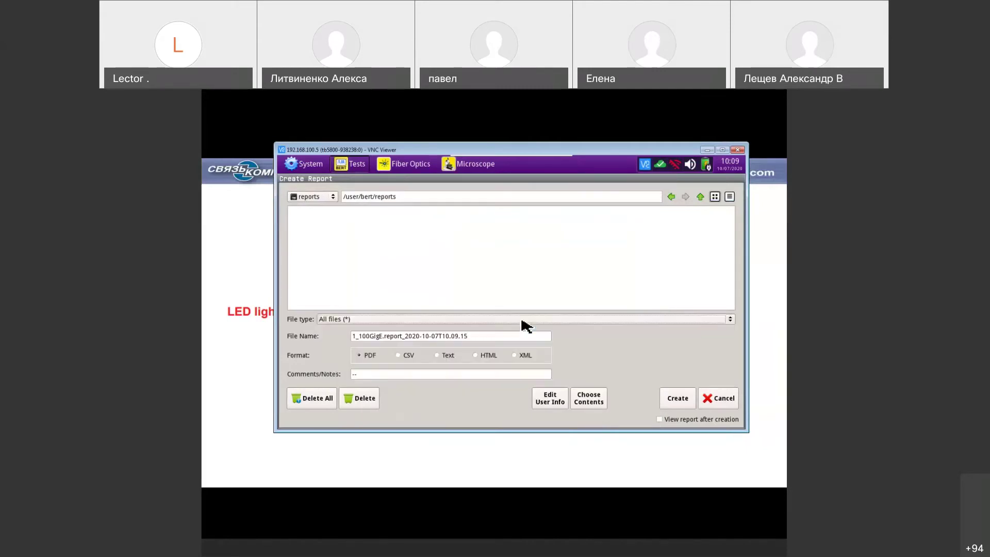
{"action": "left_click", "coordinate": [678, 407]}
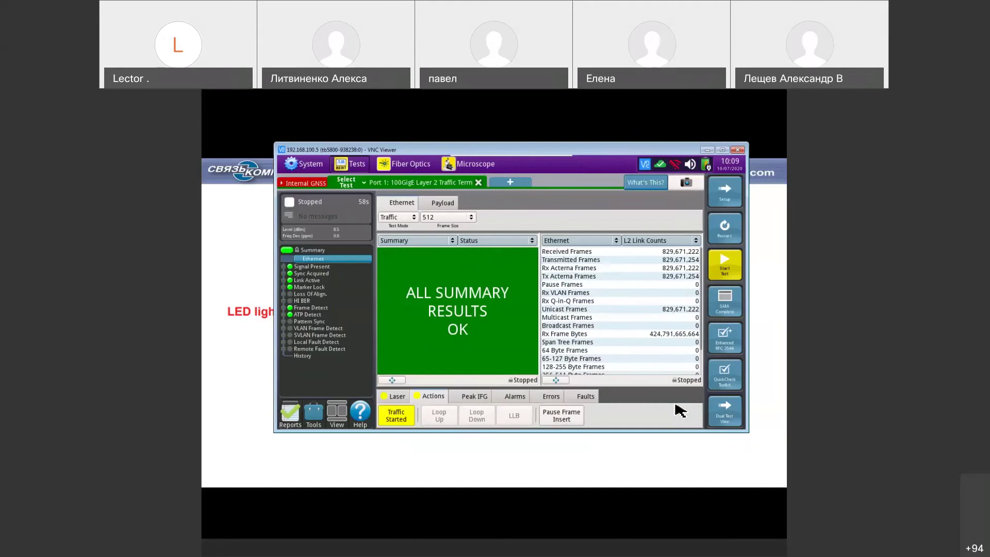
Open 1_100GigE.report_2020-10-07T10.09.15.pdf from the reports folder in the system files and read its User Info section
{"action": "left_click", "coordinate": [319, 167]}
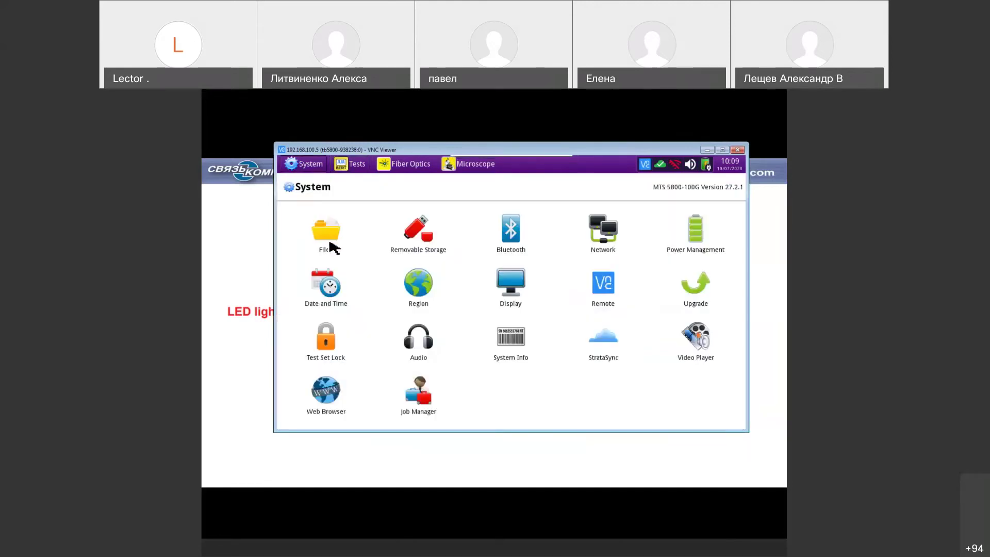
{"action": "left_click", "coordinate": [330, 244]}
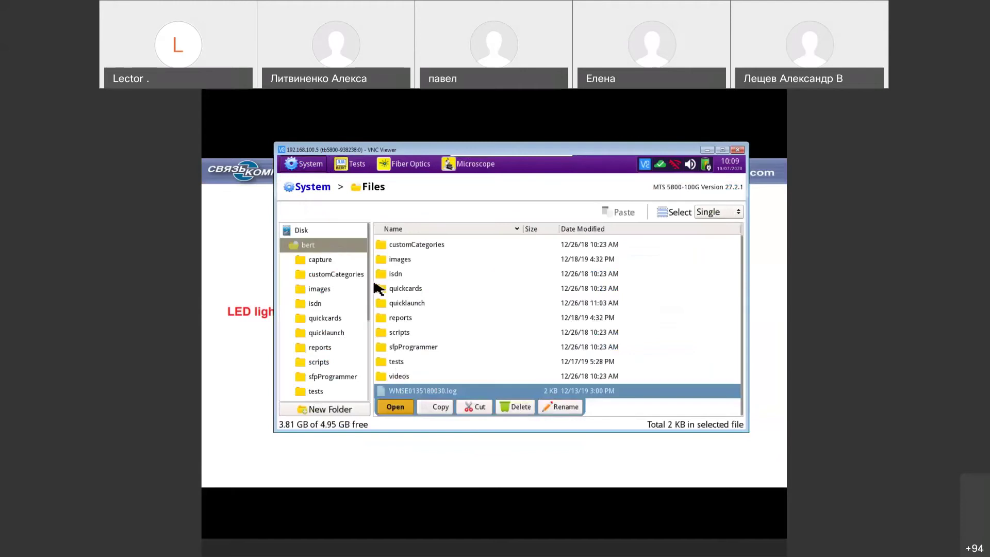
{"action": "left_click", "coordinate": [402, 318]}
{"action": "left_click", "coordinate": [403, 334]}
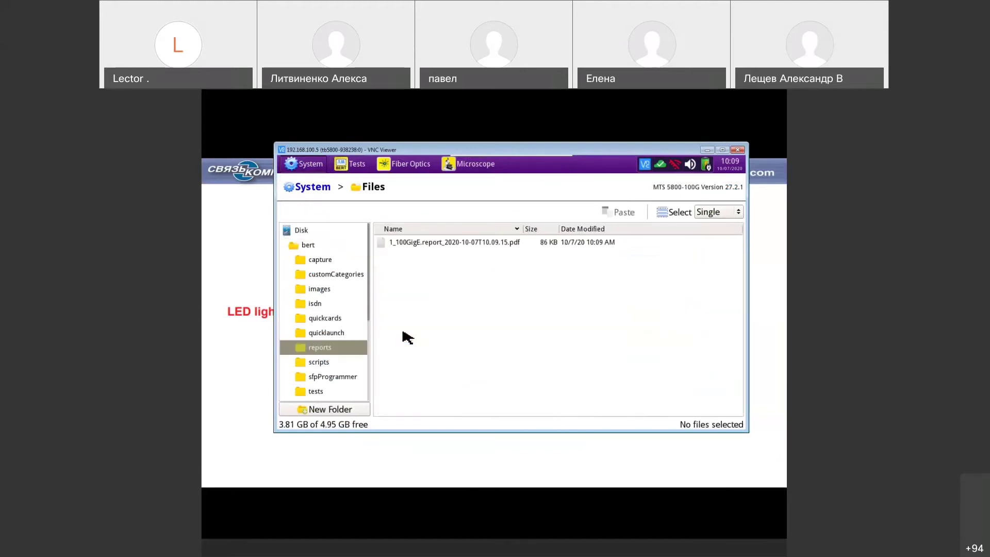
{"action": "left_click", "coordinate": [423, 246]}
{"action": "left_click", "coordinate": [400, 260]}
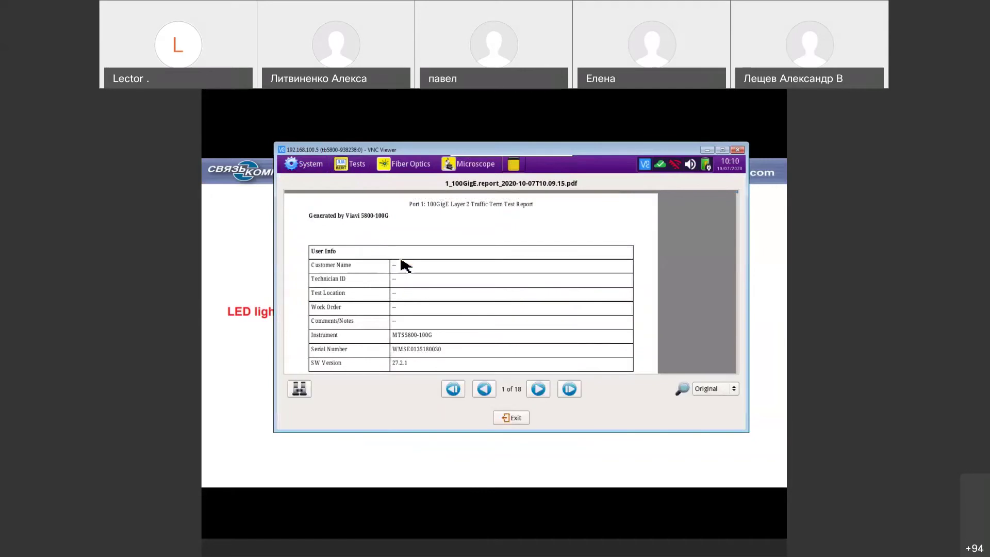
{"action": "scroll", "coordinate": [415, 294], "scroll_direction": "down", "scroll_amount": 1}
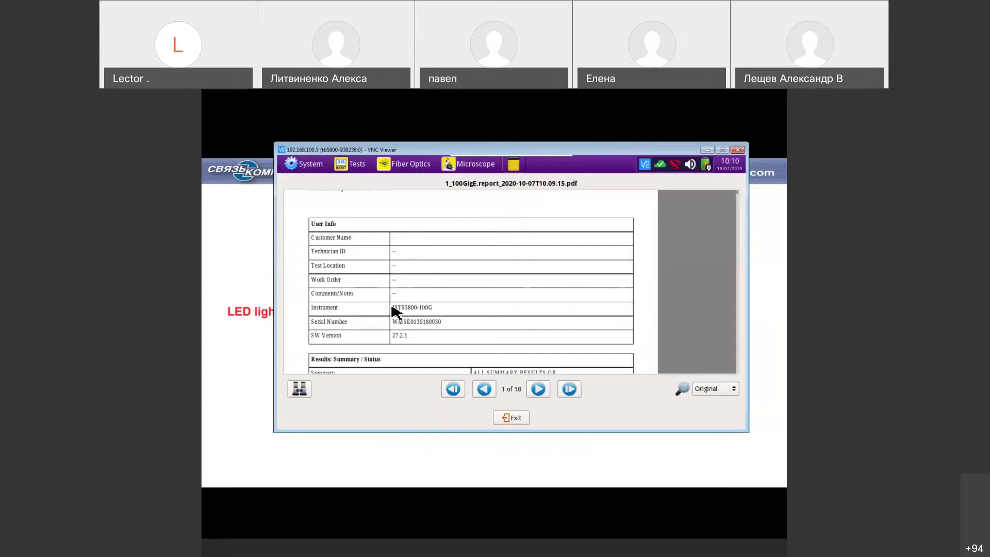
Examine the PDF report's results from the summary and SLA / KPI tables through the virtual lane tables on page 9, and close the report
{"action": "scroll", "coordinate": [433, 318], "scroll_direction": "down", "scroll_amount": 1}
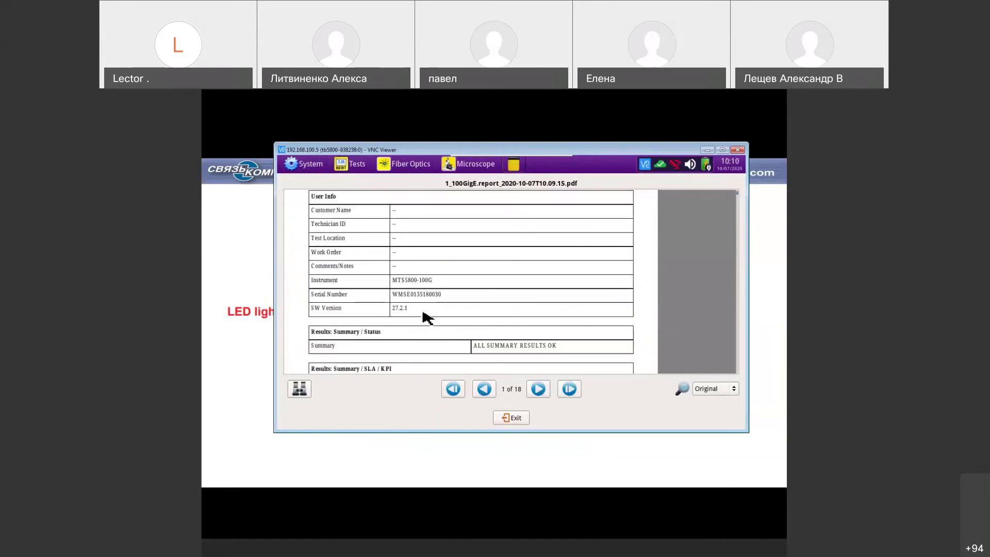
{"action": "scroll", "coordinate": [423, 312], "scroll_direction": "down", "scroll_amount": 4}
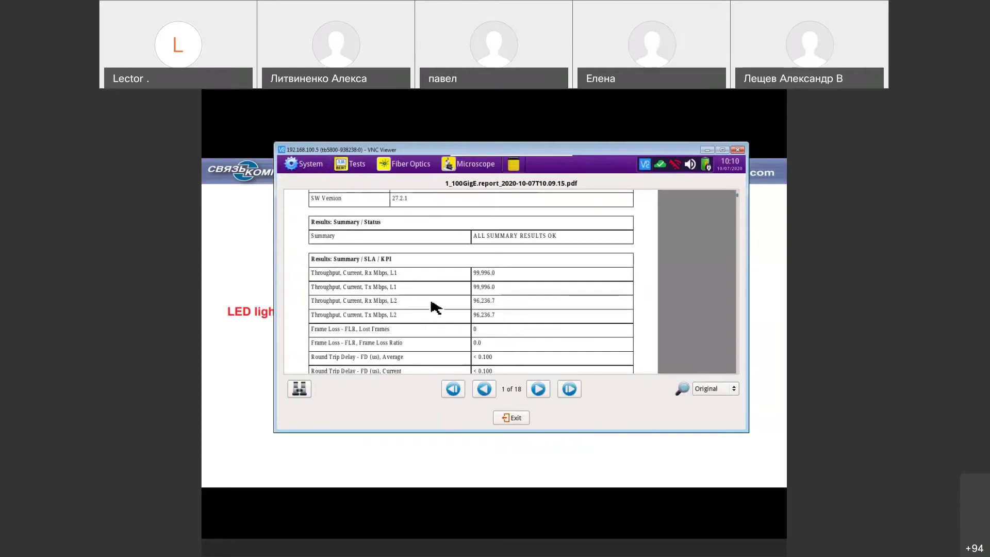
{"action": "scroll", "coordinate": [434, 302], "scroll_direction": "down", "scroll_amount": 9}
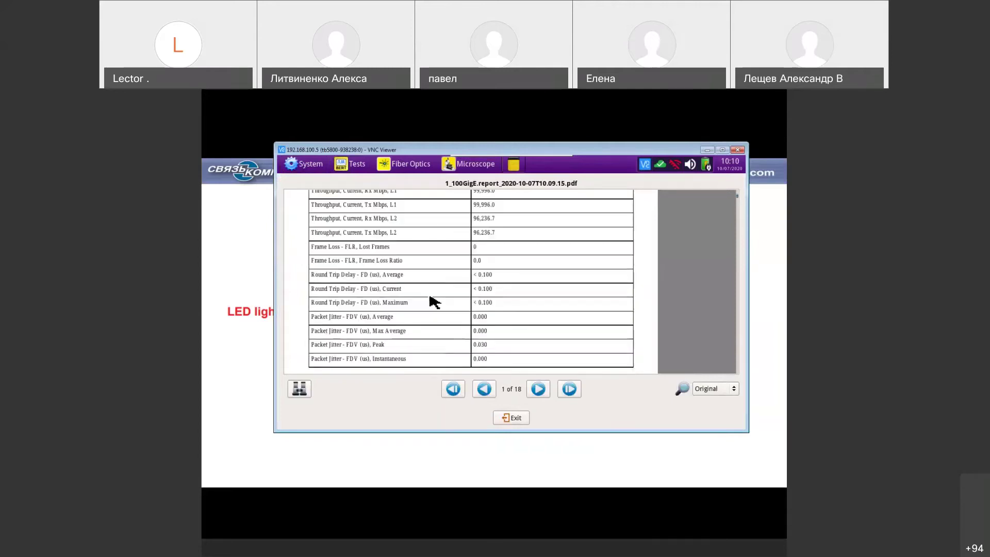
{"action": "scroll", "coordinate": [428, 305], "scroll_direction": "down", "scroll_amount": 10}
{"action": "scroll", "coordinate": [428, 304], "scroll_direction": "down", "scroll_amount": 10}
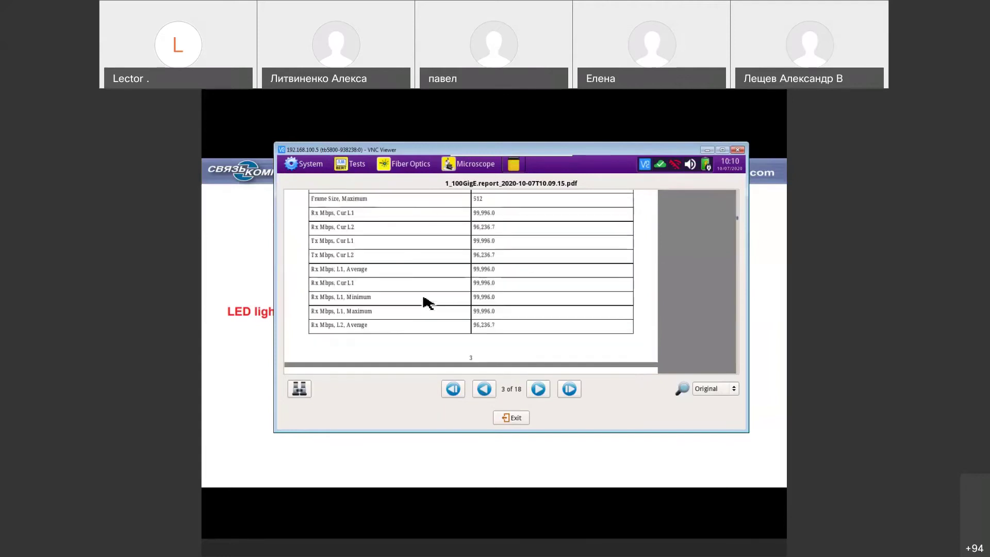
{"action": "scroll", "coordinate": [428, 303], "scroll_direction": "down", "scroll_amount": 10}
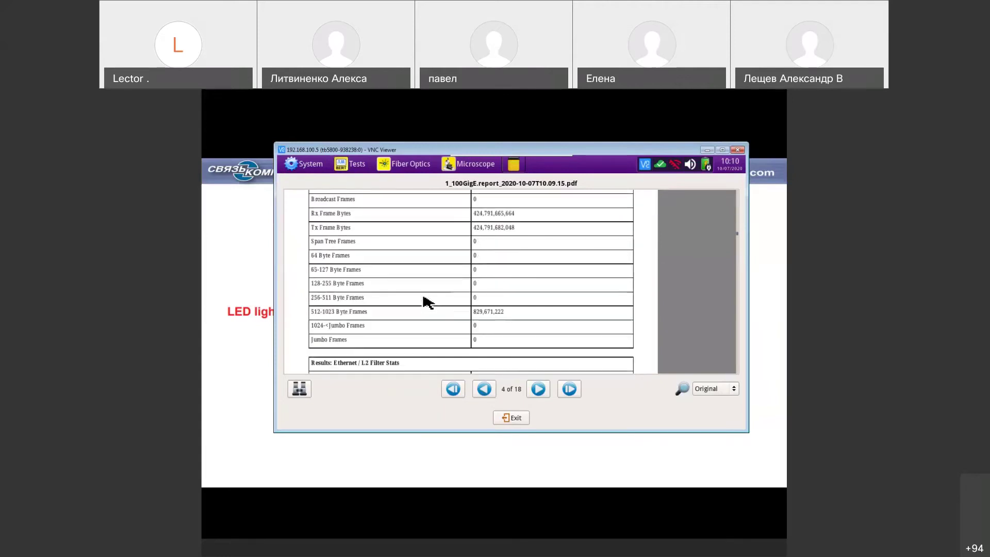
{"action": "scroll", "coordinate": [428, 303], "scroll_direction": "down", "scroll_amount": 8}
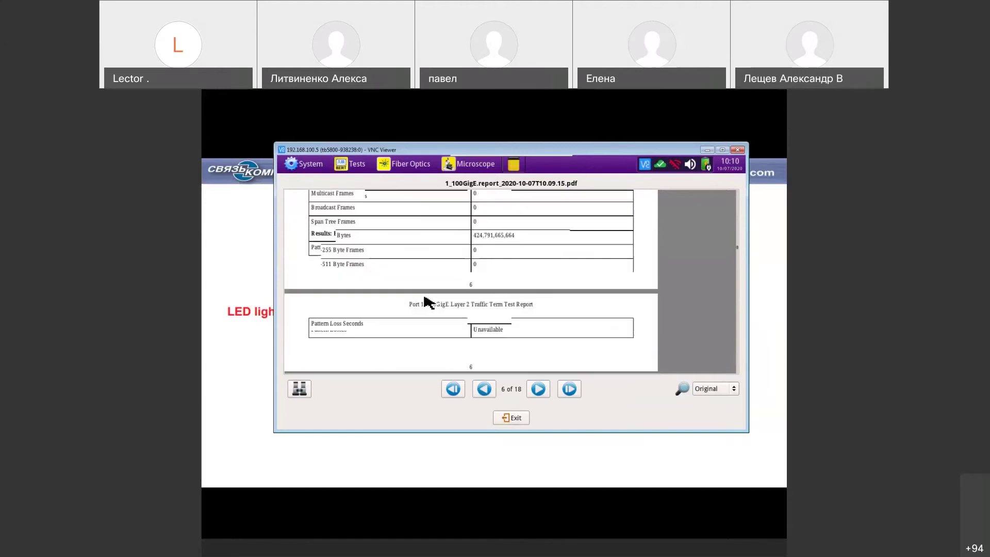
{"action": "scroll", "coordinate": [428, 303], "scroll_direction": "down", "scroll_amount": 5}
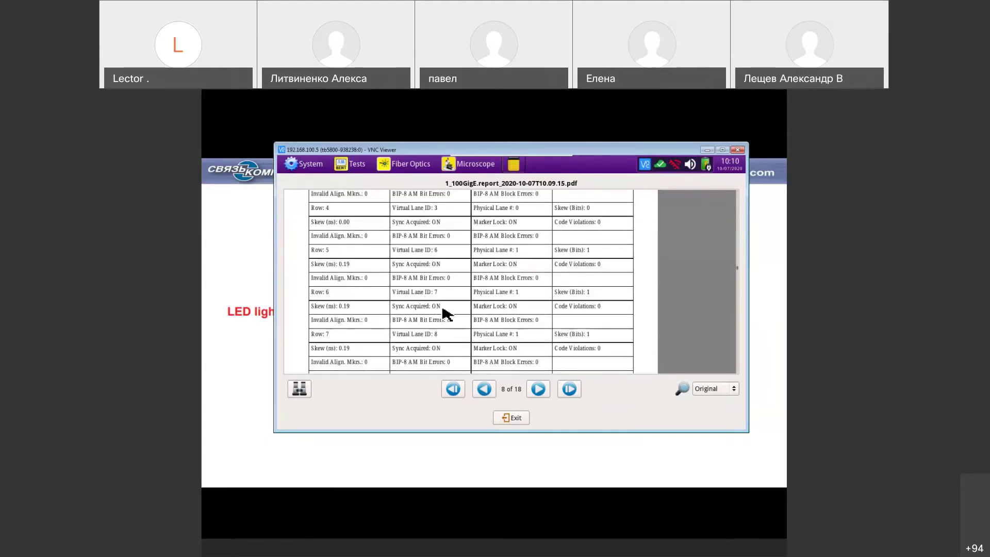
{"action": "scroll", "coordinate": [490, 288], "scroll_direction": "down", "scroll_amount": 5}
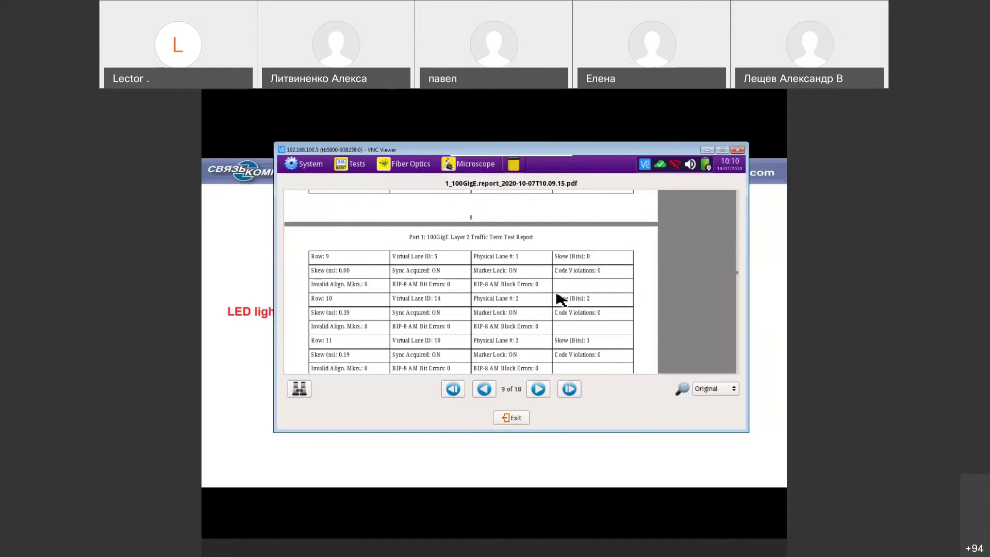
{"action": "left_click", "coordinate": [513, 423]}
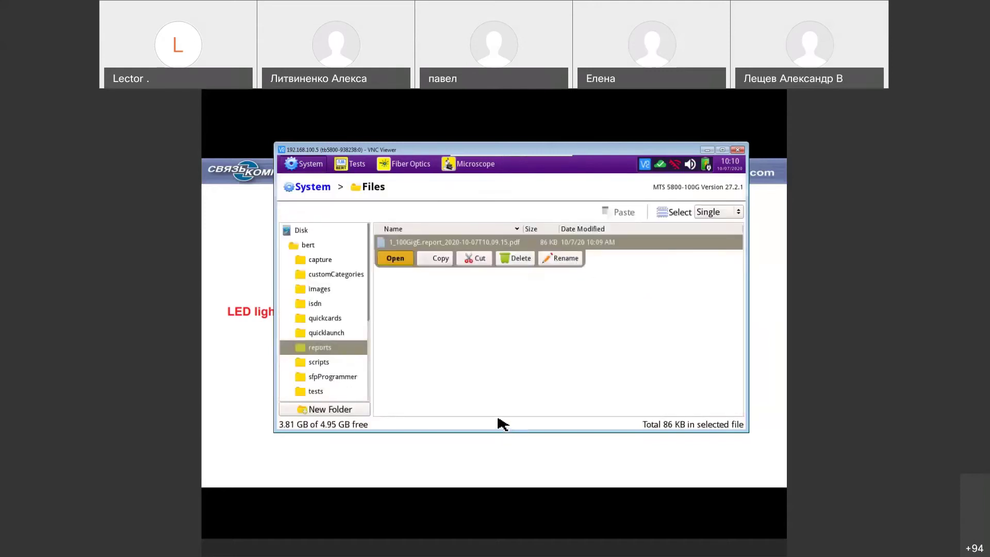
Return to the tests and launch the 100GigE Ethernet P1 Optics Self-Test
{"action": "left_click", "coordinate": [355, 165]}
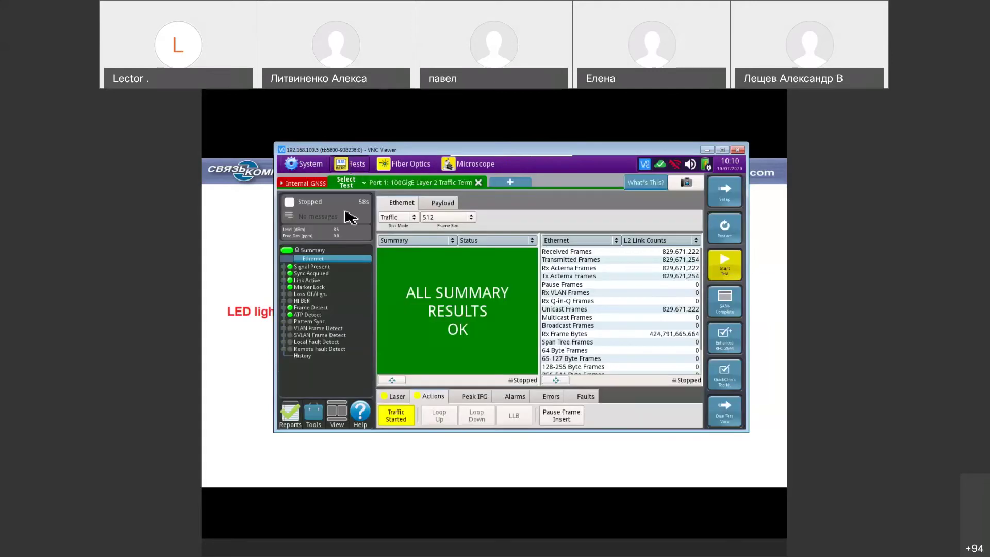
{"action": "left_click", "coordinate": [356, 186]}
{"action": "mouse_move", "coordinate": [325, 250]}
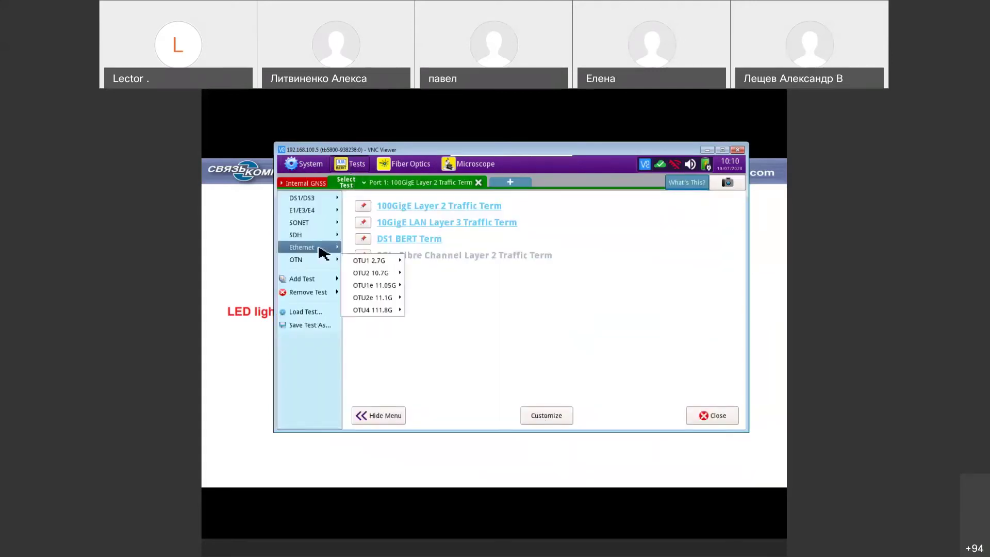
{"action": "mouse_move", "coordinate": [379, 300]}
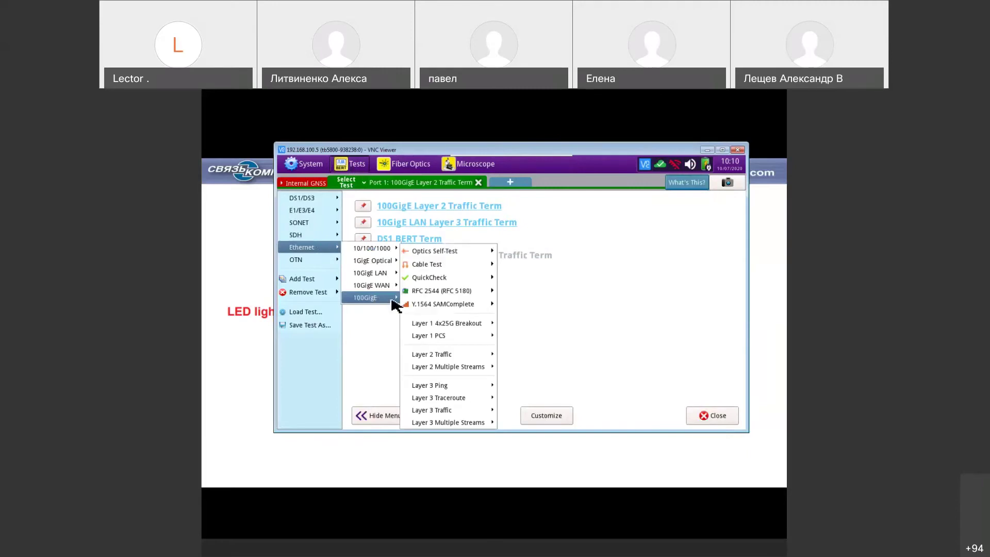
{"action": "mouse_move", "coordinate": [453, 257]}
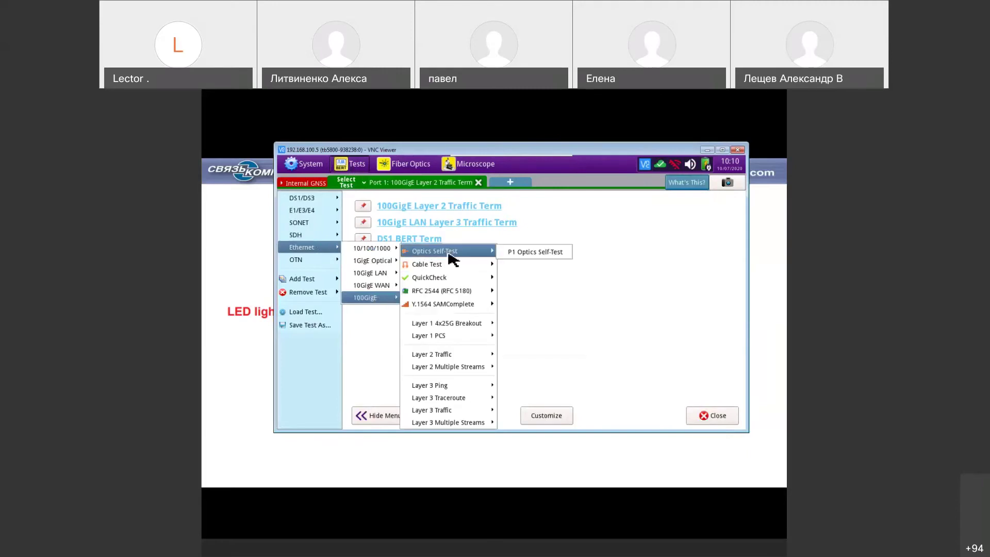
{"action": "left_click", "coordinate": [524, 257]}
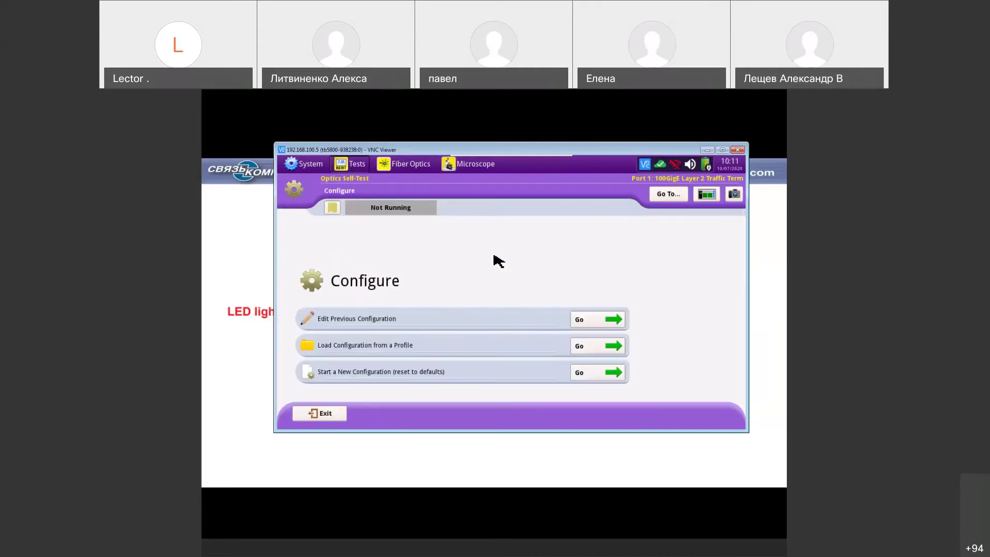
Start a new self-test configuration from defaults with a 30-second test duration, keeping the BER threshold at 1x10^-12
{"action": "left_click", "coordinate": [598, 375]}
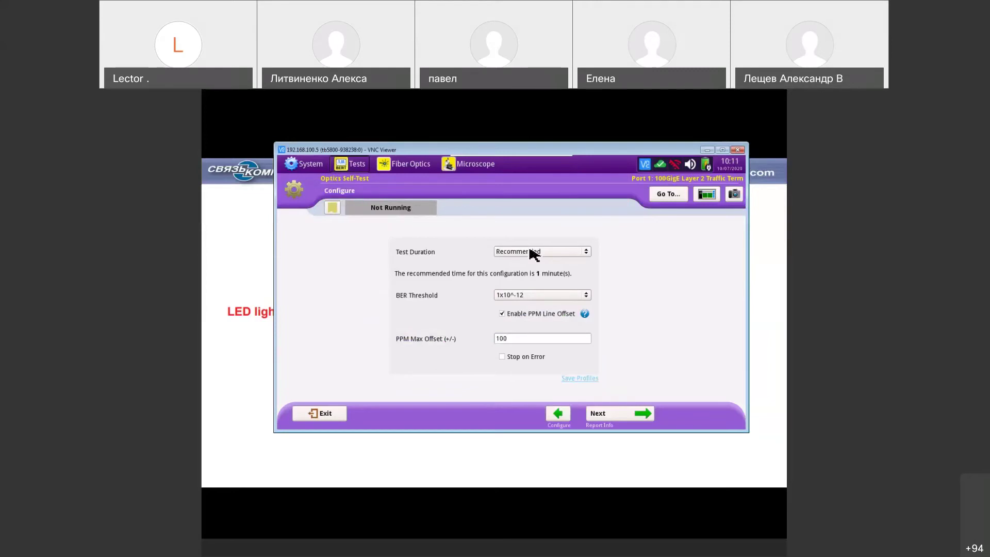
{"action": "left_click", "coordinate": [534, 252]}
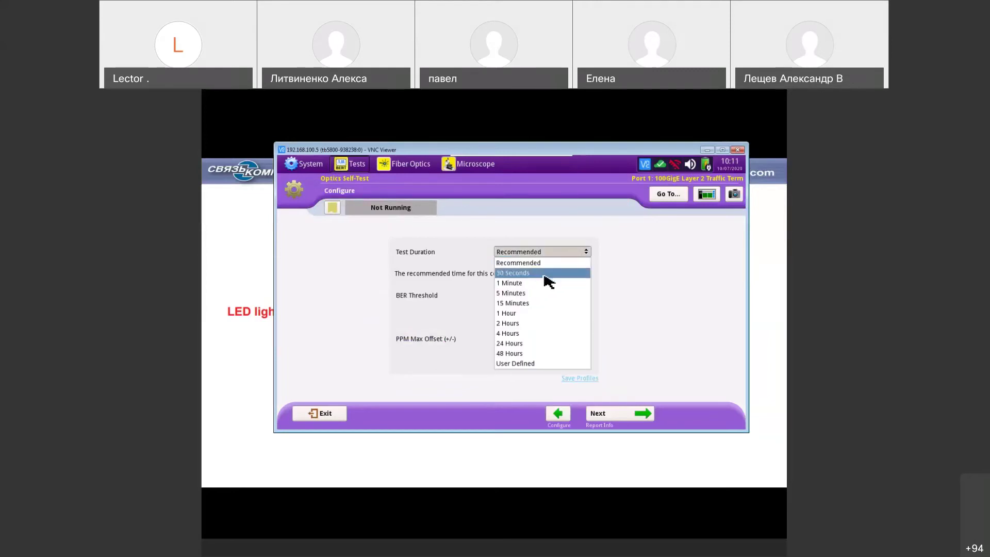
{"action": "left_click", "coordinate": [547, 274]}
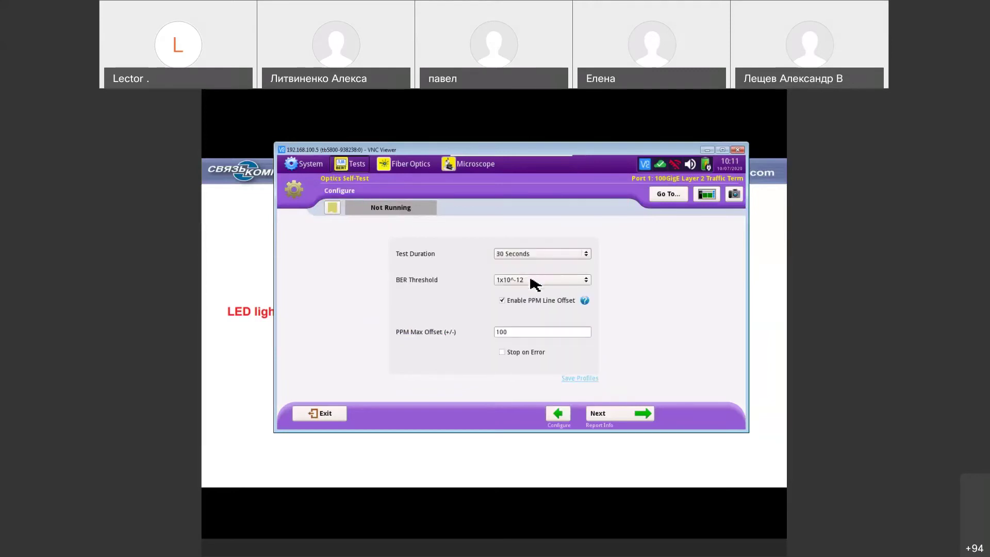
{"action": "left_click", "coordinate": [532, 280]}
{"action": "left_click", "coordinate": [532, 281]}
{"action": "left_click", "coordinate": [614, 423]}
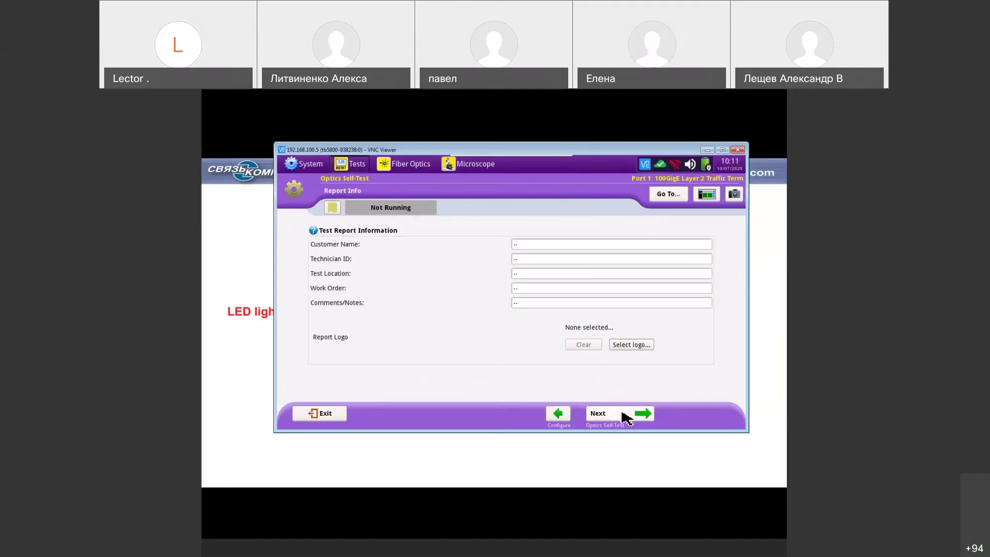
Leave the report information blank and run the self-test on the QSFP28 optics
{"action": "left_click", "coordinate": [623, 419]}
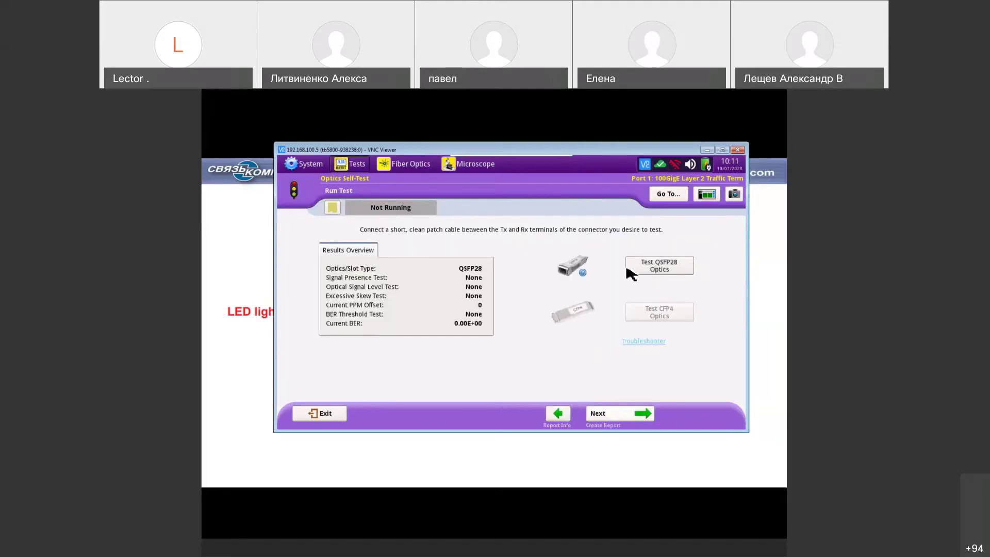
{"action": "left_click", "coordinate": [657, 271]}
{"action": "left_click", "coordinate": [655, 268]}
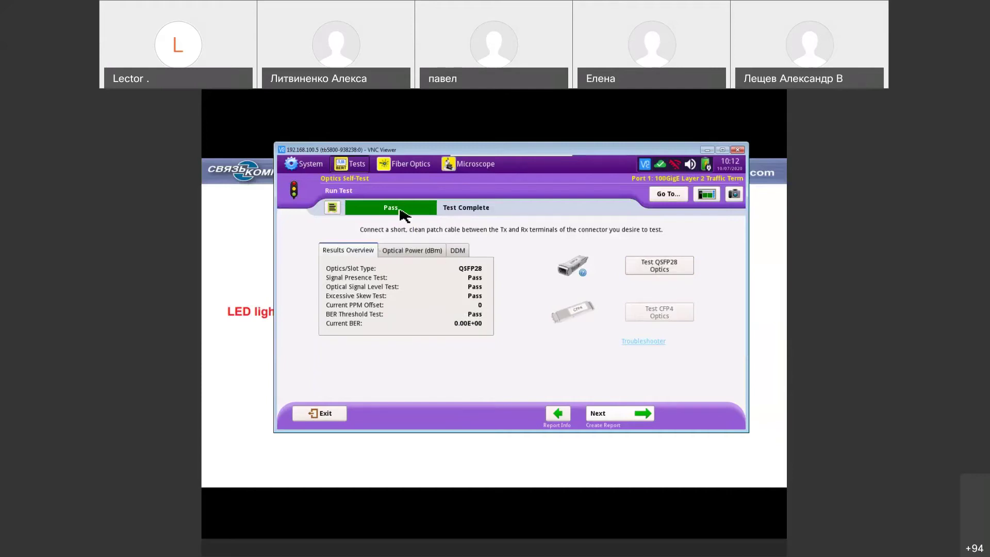
Review the self-test's Optical Power, DDM and overview results, and exit the Optics Self-Test without creating a report
{"action": "left_click", "coordinate": [409, 251]}
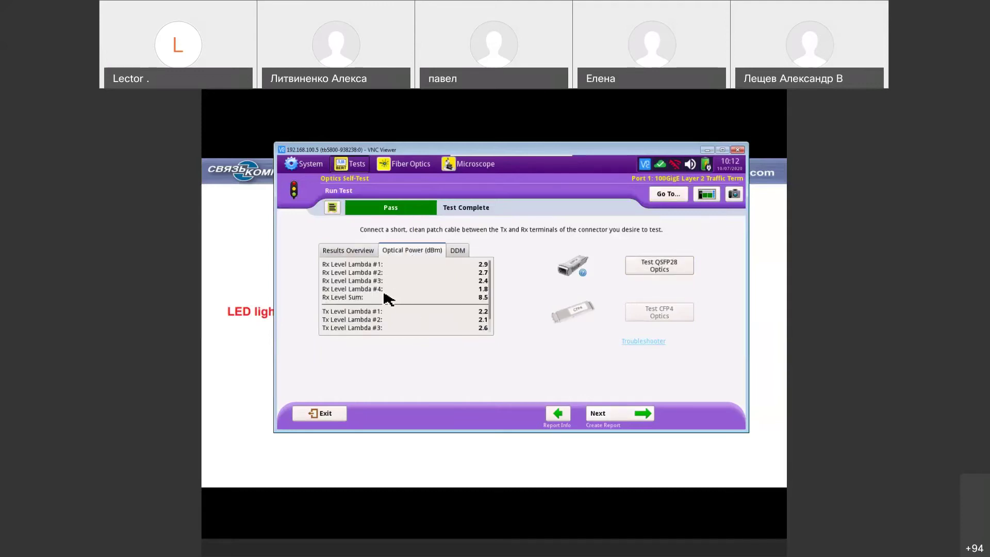
{"action": "scroll", "coordinate": [431, 291], "scroll_direction": "down", "scroll_amount": 1}
{"action": "left_click", "coordinate": [454, 253]}
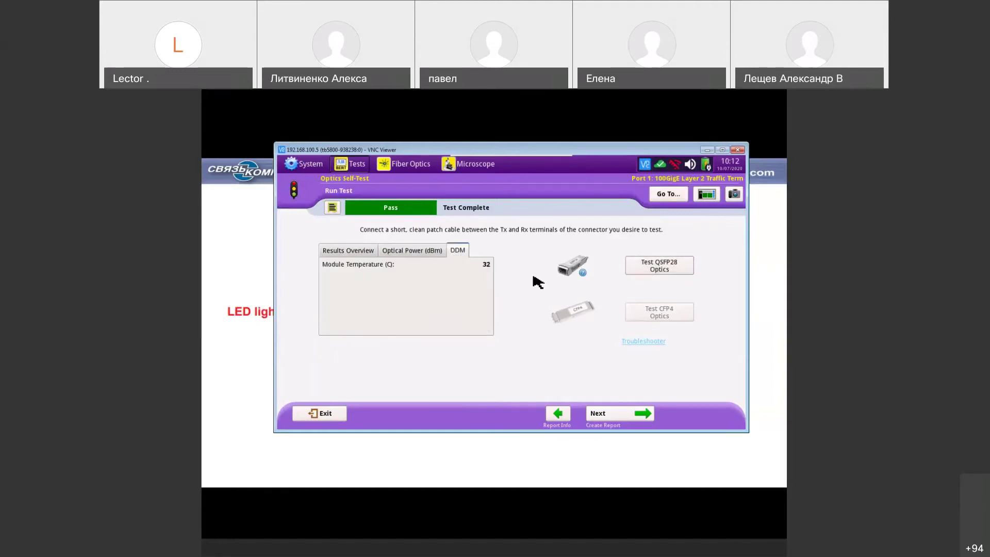
{"action": "left_click", "coordinate": [358, 251]}
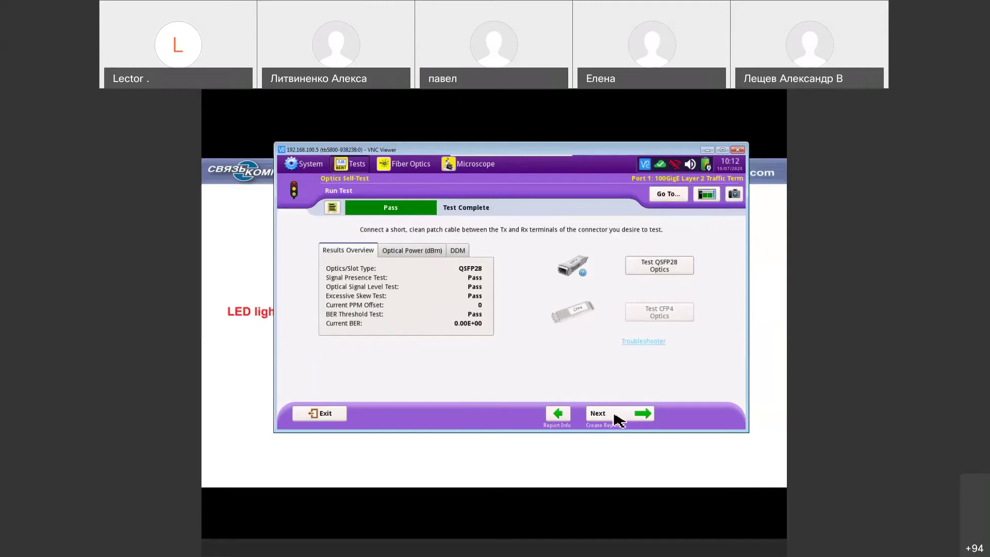
{"action": "left_click", "coordinate": [324, 417]}
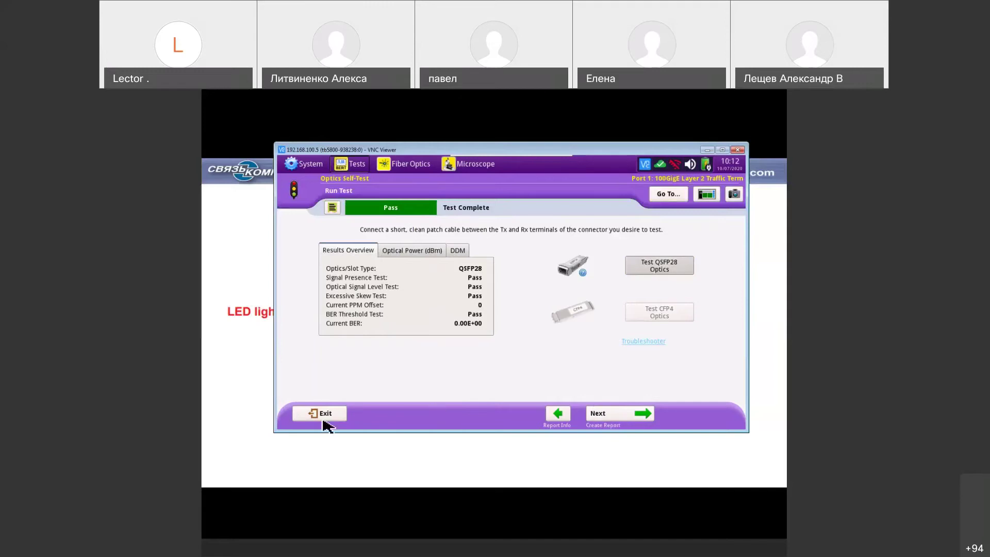
{"action": "left_click", "coordinate": [547, 360]}
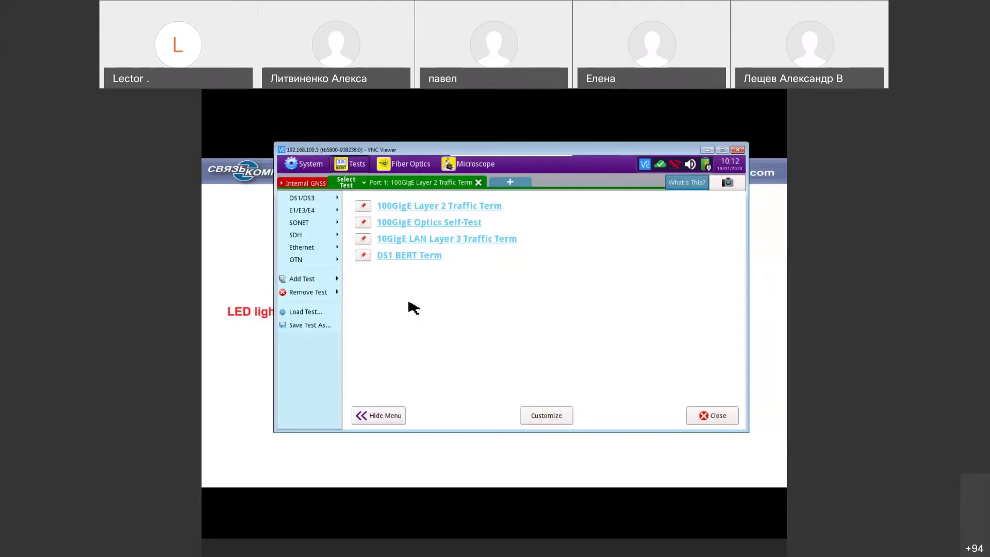
Launch the 100GigE Ethernet QuickCheck for L3 Traffic as P1 Terminate
{"action": "left_click", "coordinate": [323, 248]}
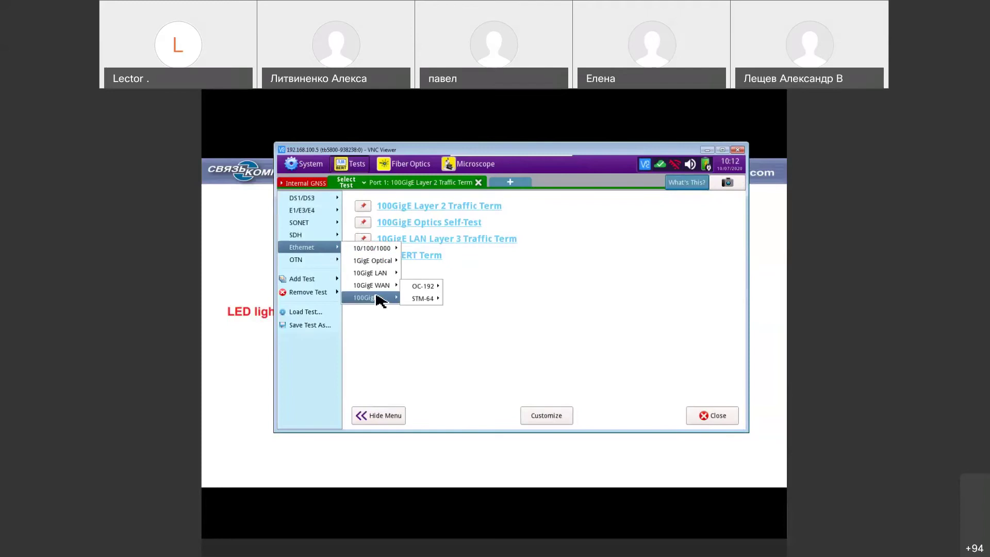
{"action": "mouse_move", "coordinate": [379, 300]}
{"action": "mouse_move", "coordinate": [442, 268]}
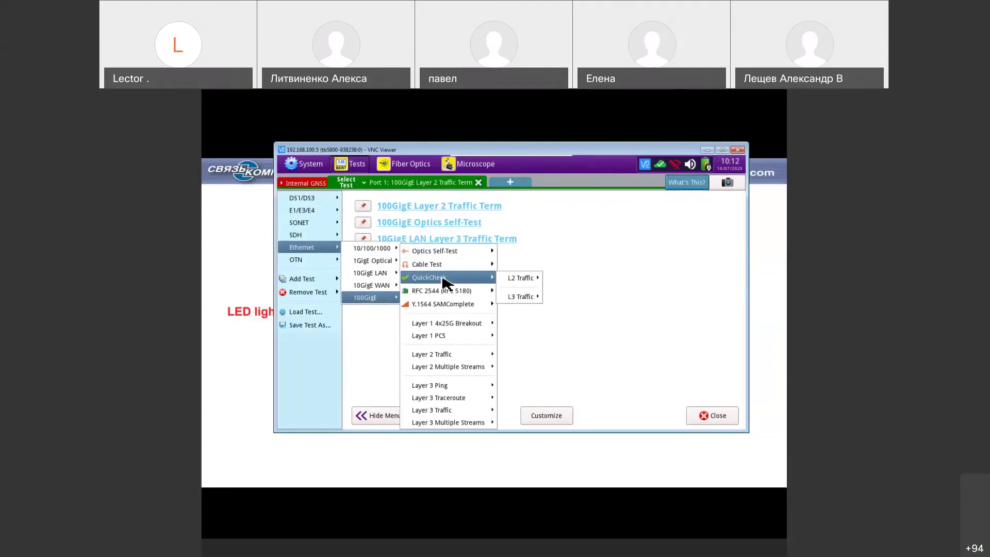
{"action": "mouse_move", "coordinate": [527, 284]}
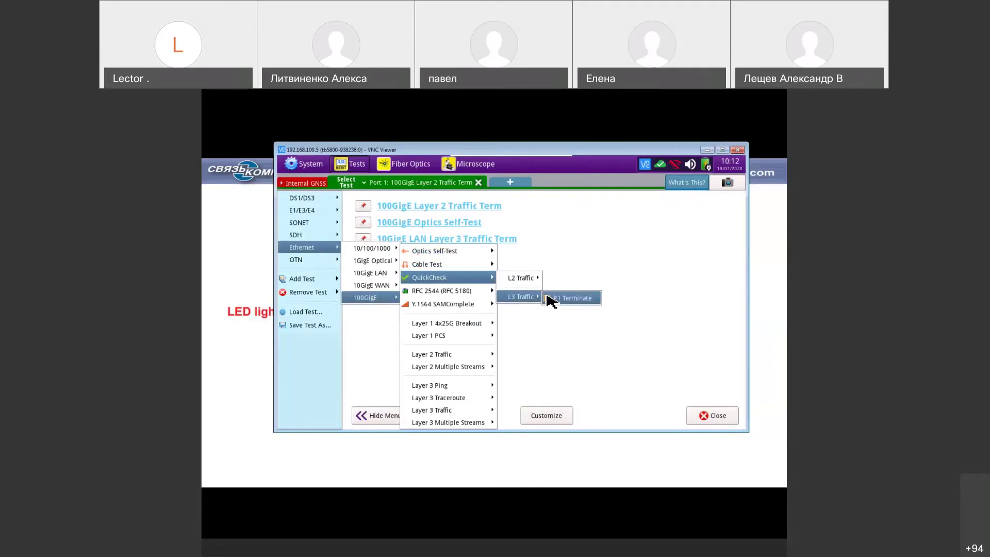
{"action": "left_click", "coordinate": [565, 299]}
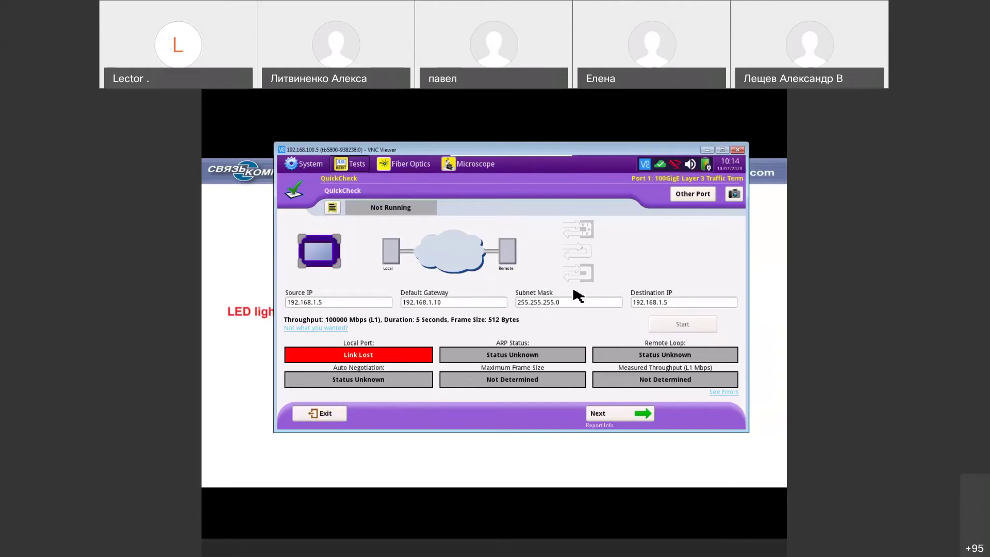
Open the Source IP for editing, dismiss it without a change and exit QuickCheck
{"action": "left_click", "coordinate": [351, 303]}
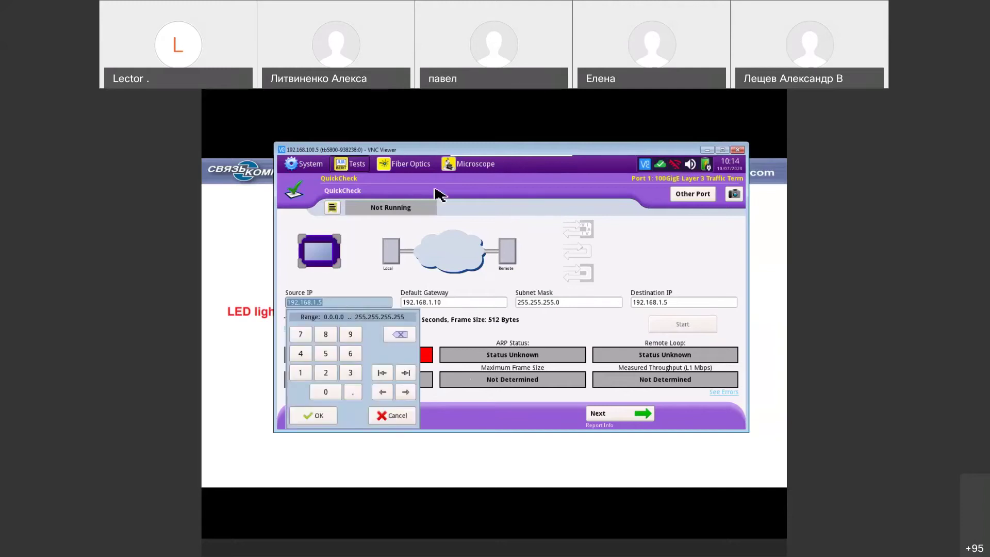
{"action": "left_click", "coordinate": [504, 415]}
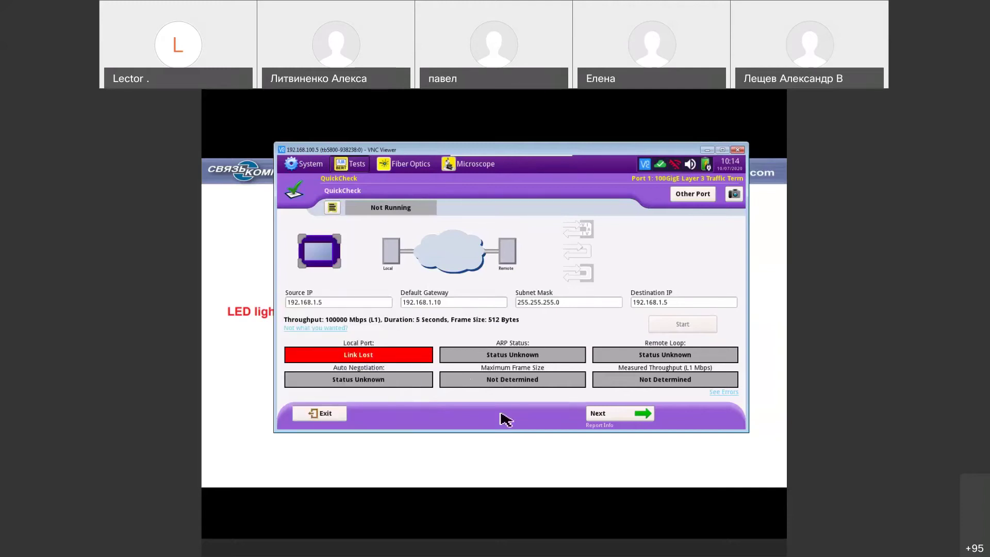
{"action": "left_click", "coordinate": [334, 419]}
{"action": "left_click", "coordinate": [537, 357]}
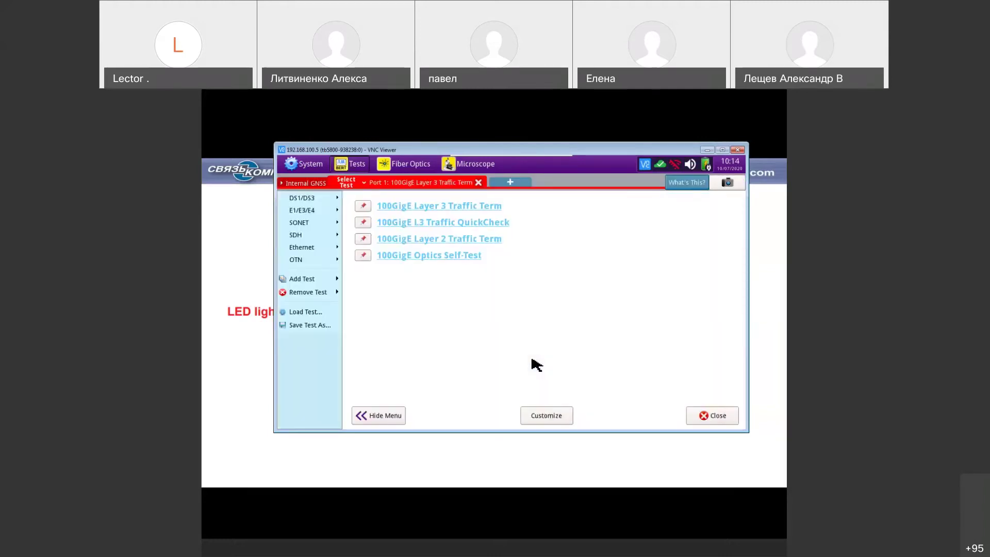
Return to the Port 1 100GigE Layer 3 Traffic Term test and open its setup at the interface connector settings
{"action": "mouse_move", "coordinate": [307, 251]}
{"action": "mouse_move", "coordinate": [393, 298]}
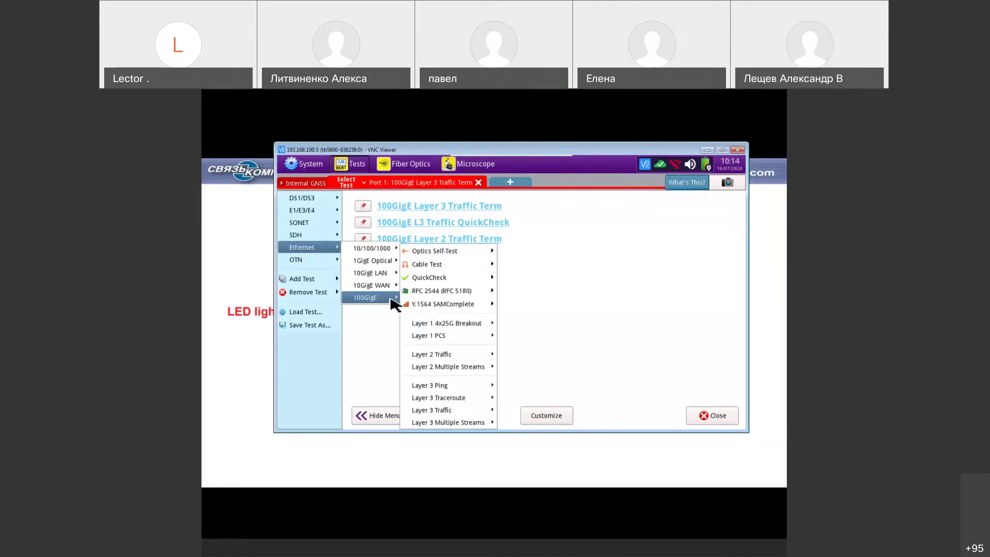
{"action": "left_click", "coordinate": [406, 185]}
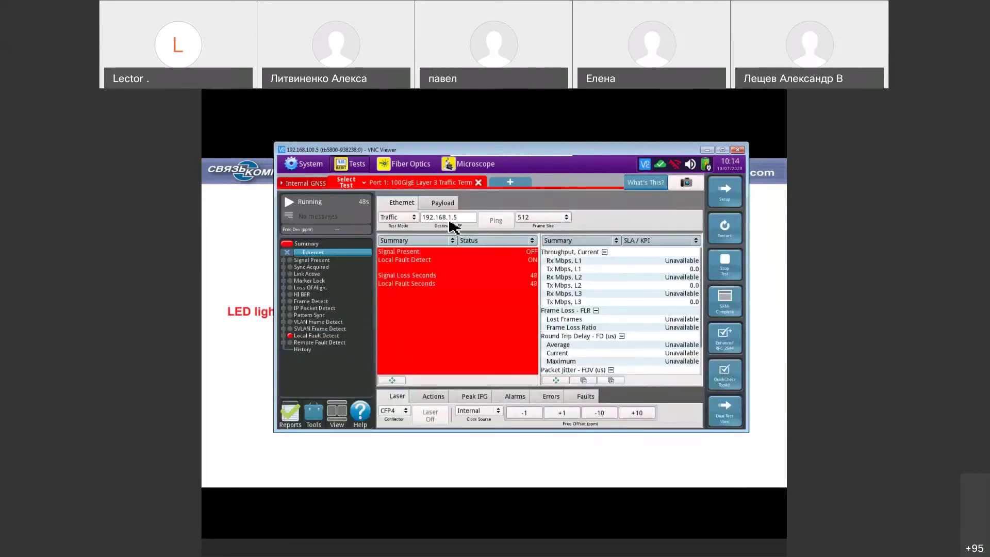
{"action": "left_click", "coordinate": [739, 202]}
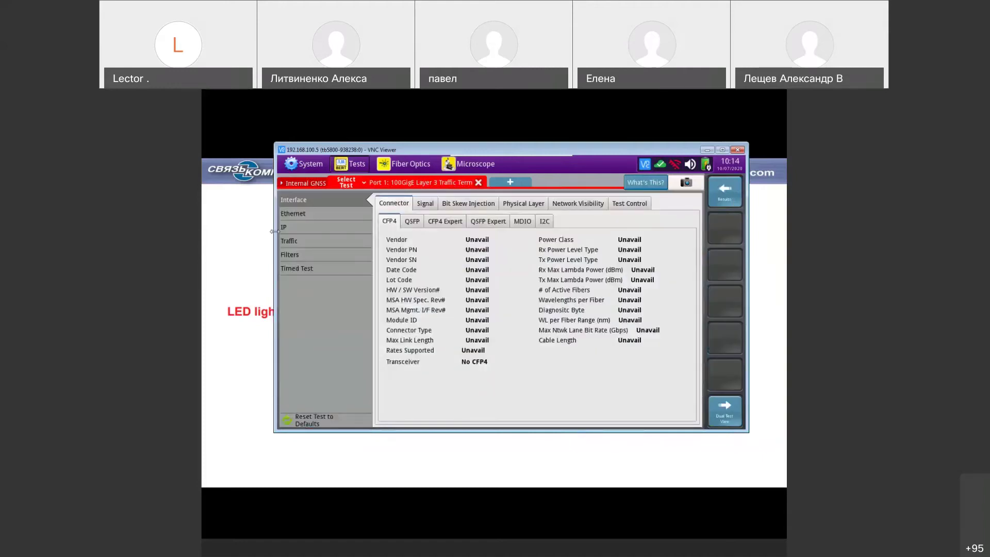
In the Layer 3 test's IP source/destination addresses, set the Default Gateway to 192.168.1.5
{"action": "left_click", "coordinate": [311, 227]}
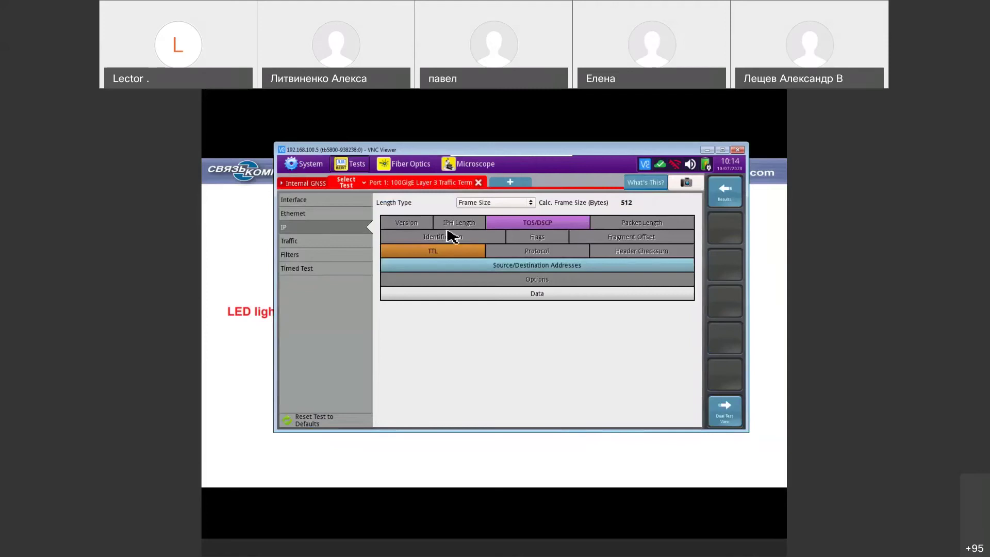
{"action": "left_click", "coordinate": [471, 266]}
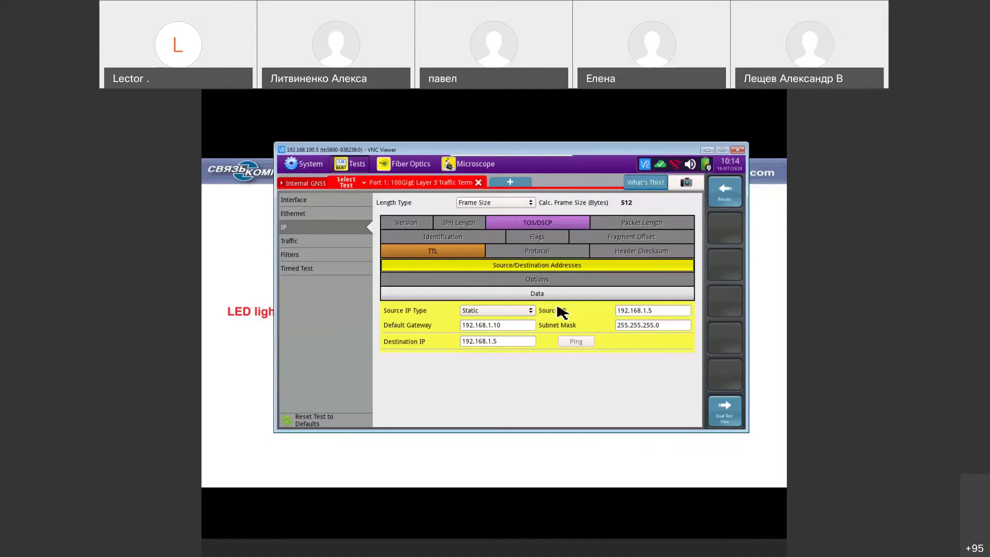
{"action": "left_click", "coordinate": [515, 328]}
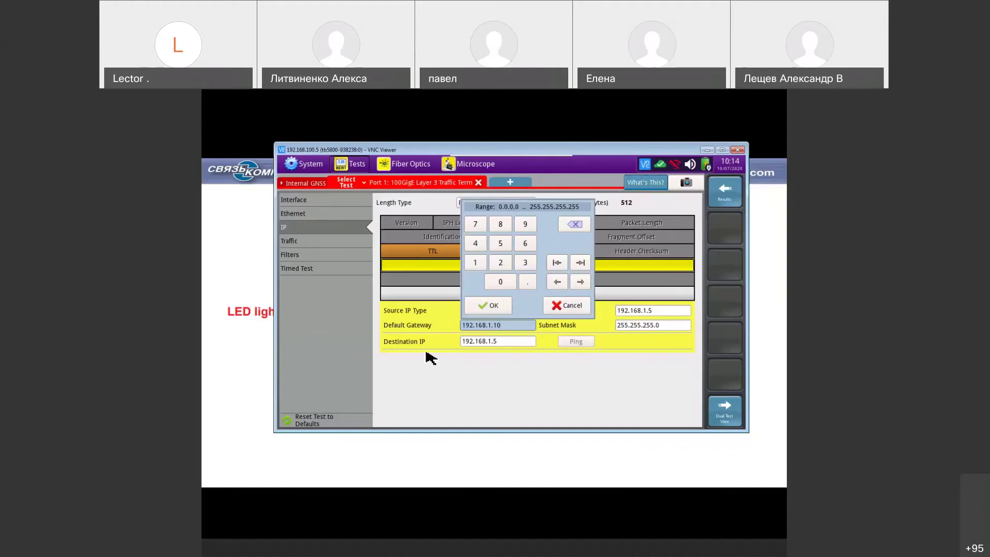
{"action": "key", "text": "BackSpace"}
{"action": "key", "text": "BackSpace"}
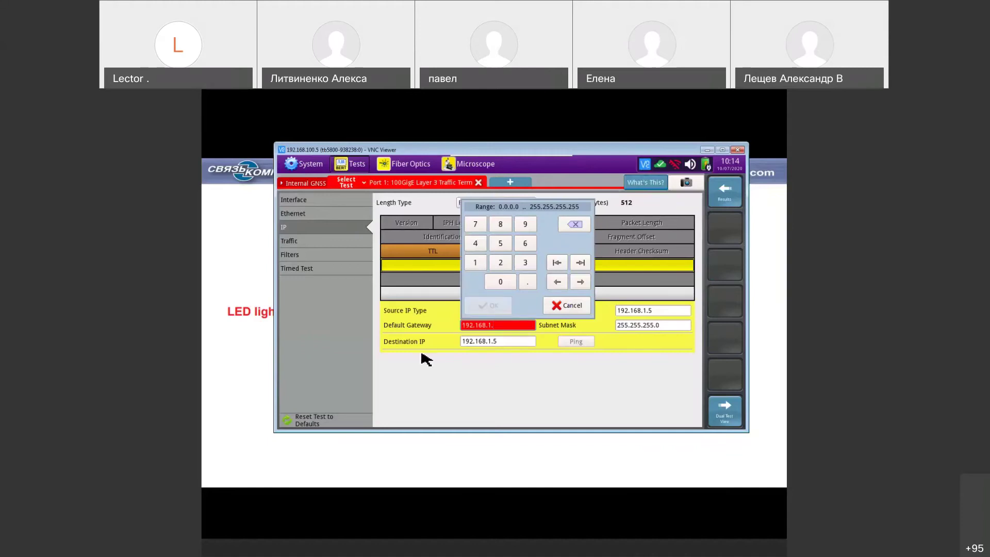
{"action": "type", "text": "5"}
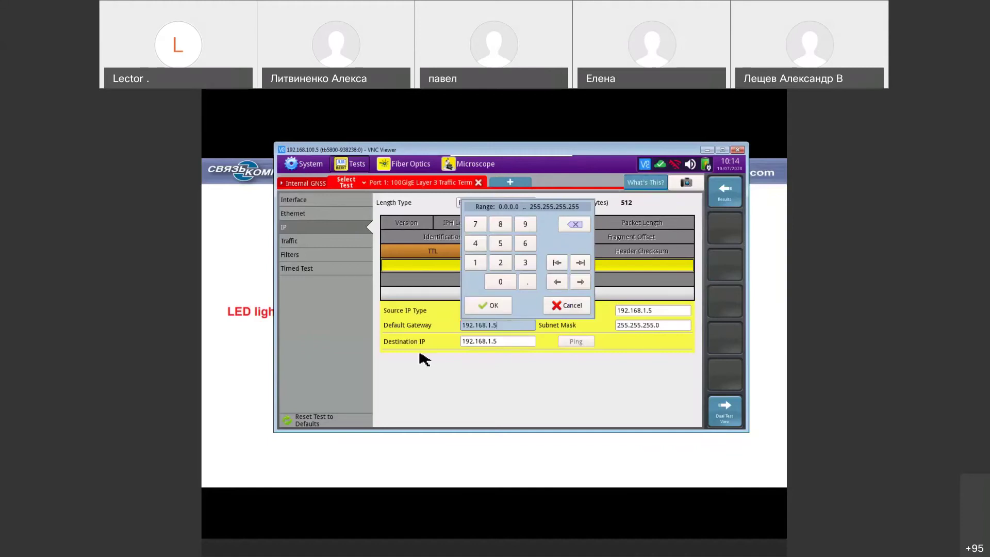
{"action": "left_click", "coordinate": [493, 306]}
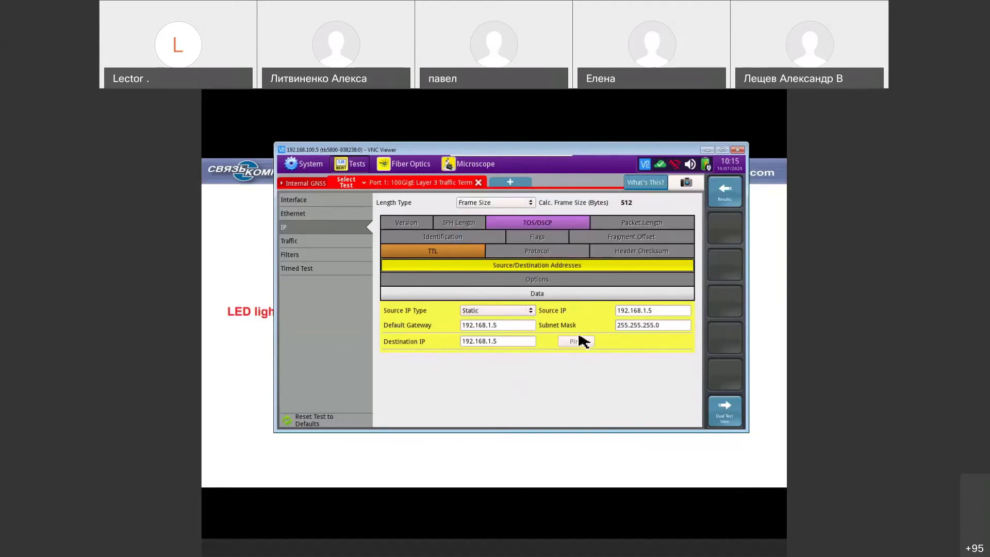
Launch the 100GigE Ethernet QuickCheck for L2 Traffic as P1 Terminate
{"action": "left_click", "coordinate": [364, 183]}
{"action": "left_click", "coordinate": [308, 250]}
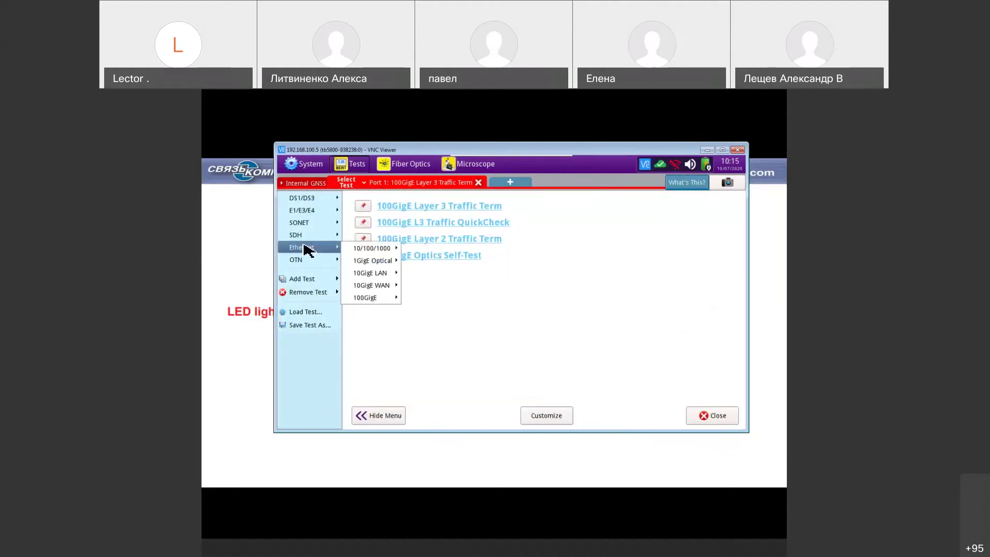
{"action": "mouse_move", "coordinate": [382, 299]}
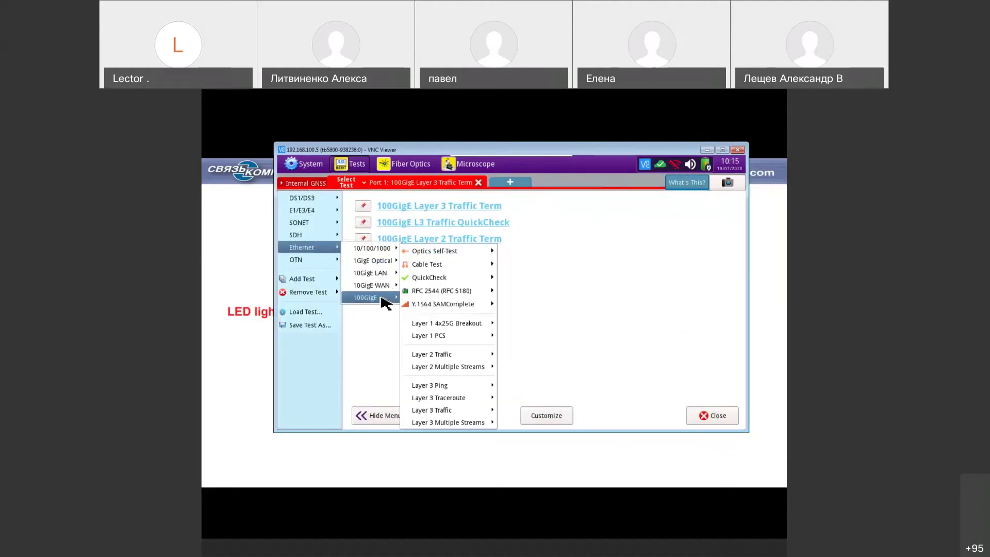
{"action": "mouse_move", "coordinate": [464, 356]}
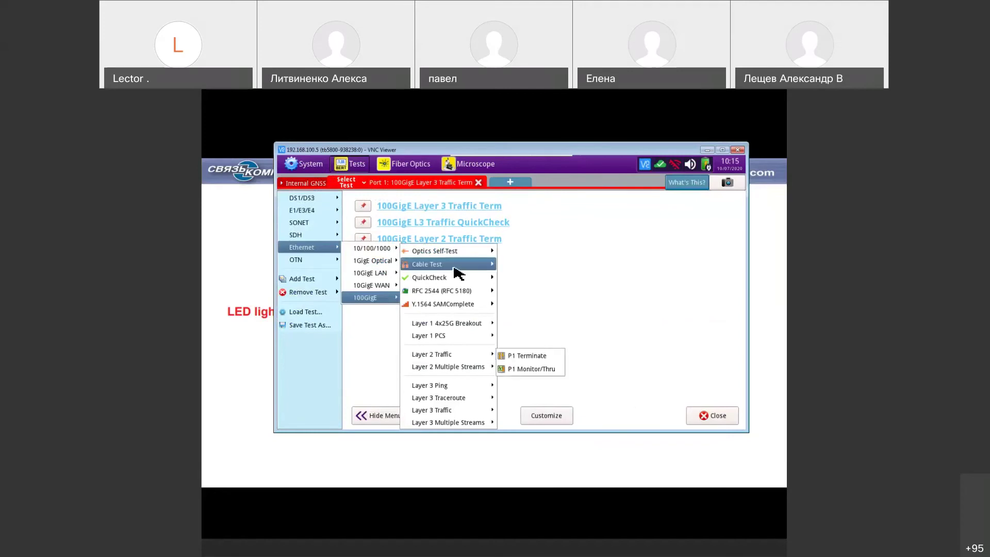
{"action": "mouse_move", "coordinate": [464, 279]}
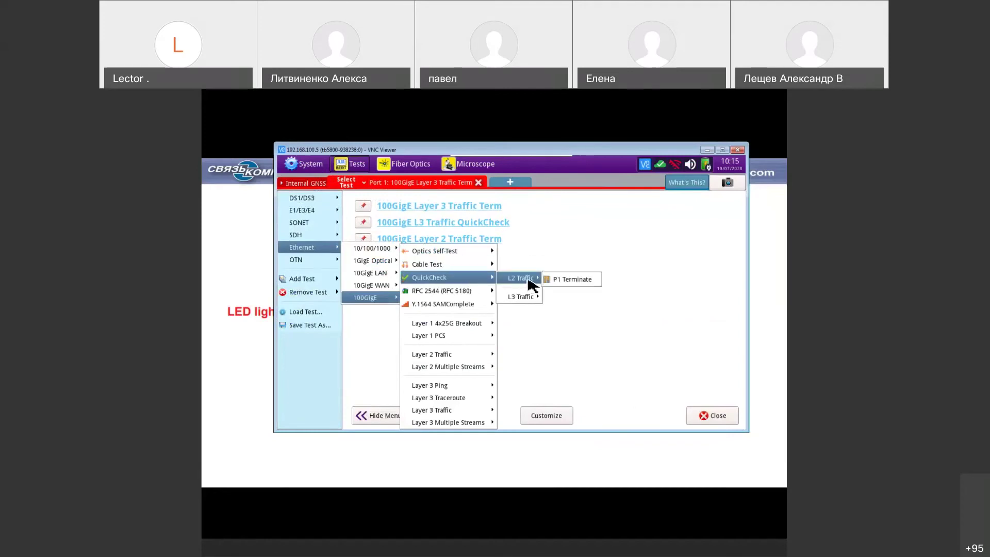
{"action": "left_click", "coordinate": [554, 280]}
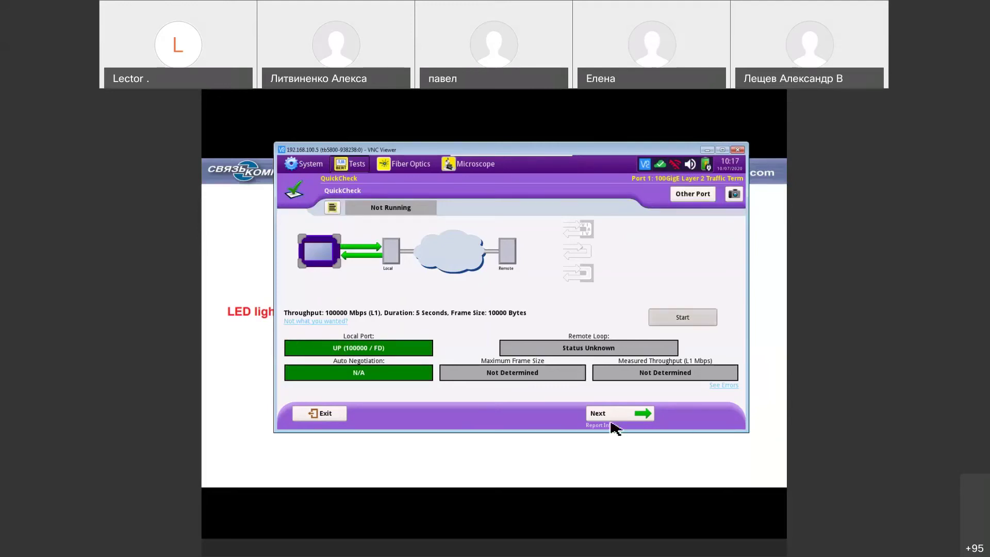
Run the Layer 2 QuickCheck test and exit QuickCheck once it completes
{"action": "left_click", "coordinate": [678, 321]}
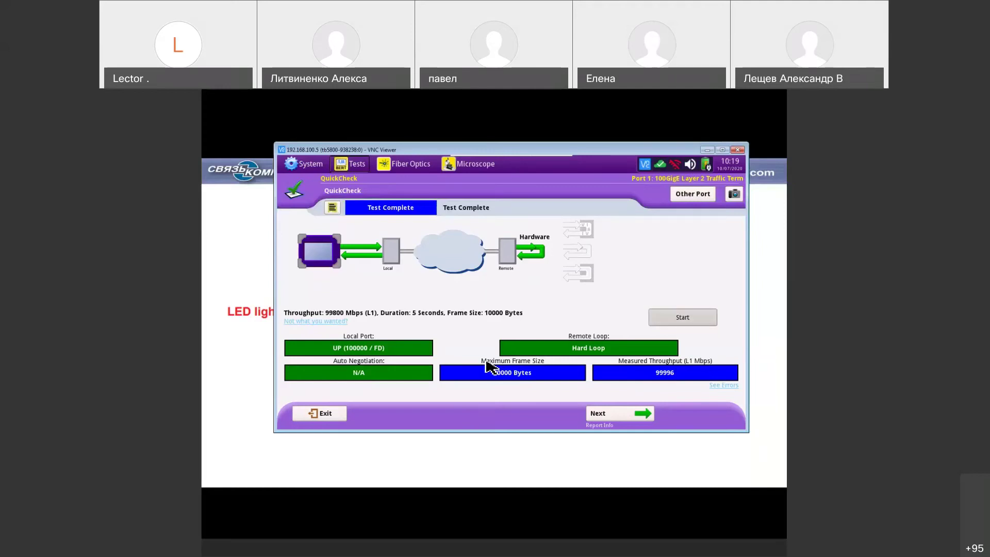
{"action": "left_click", "coordinate": [325, 413]}
{"action": "left_click", "coordinate": [542, 359]}
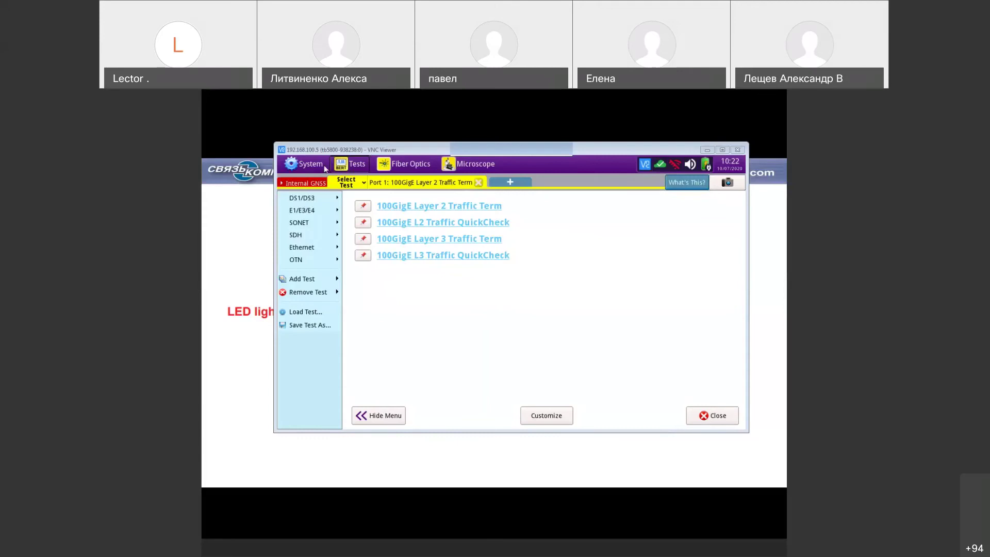
Launch the 10GigE LAN Ethernet Optics Self-Test for P1
{"action": "left_click", "coordinate": [312, 248]}
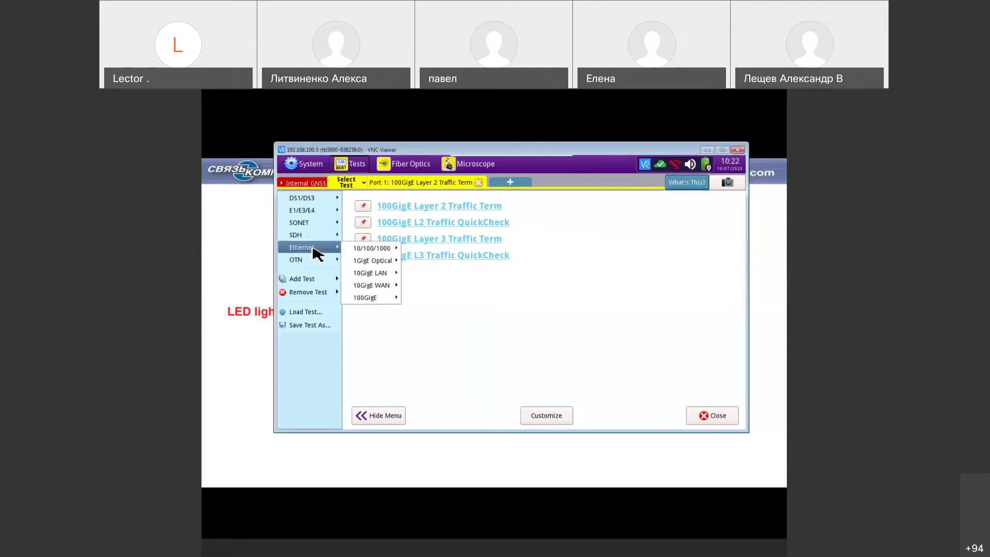
{"action": "mouse_move", "coordinate": [367, 288]}
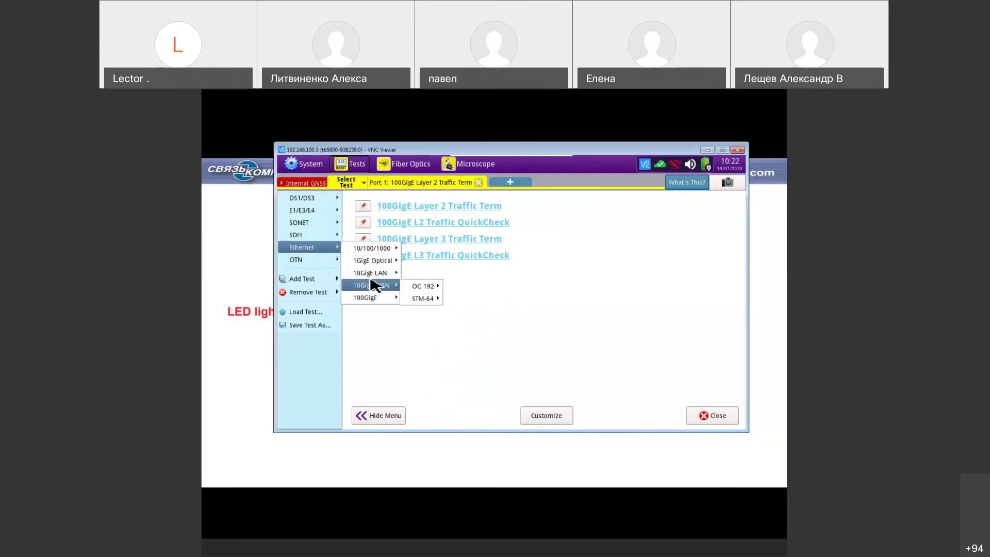
{"action": "mouse_move", "coordinate": [382, 305]}
{"action": "mouse_move", "coordinate": [460, 258]}
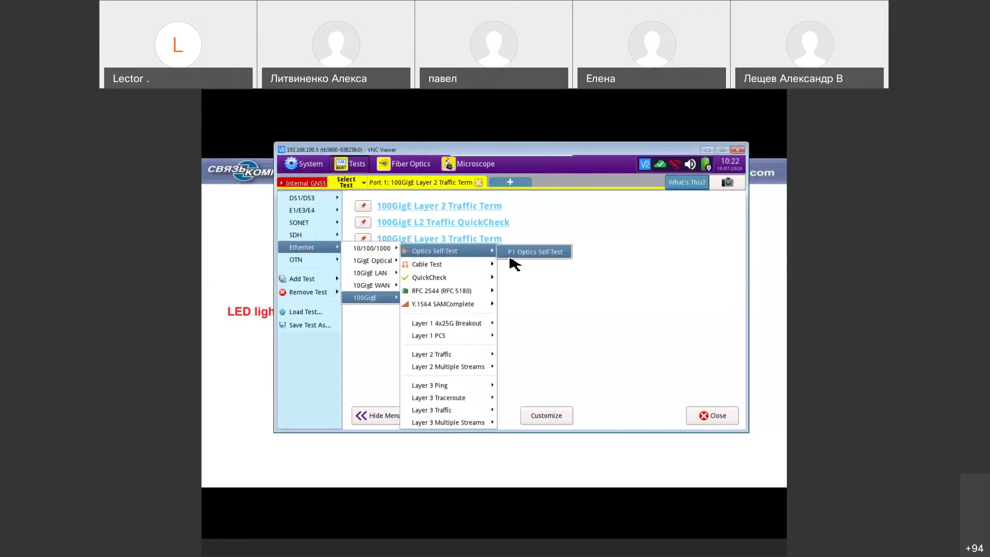
{"action": "mouse_move", "coordinate": [461, 227]}
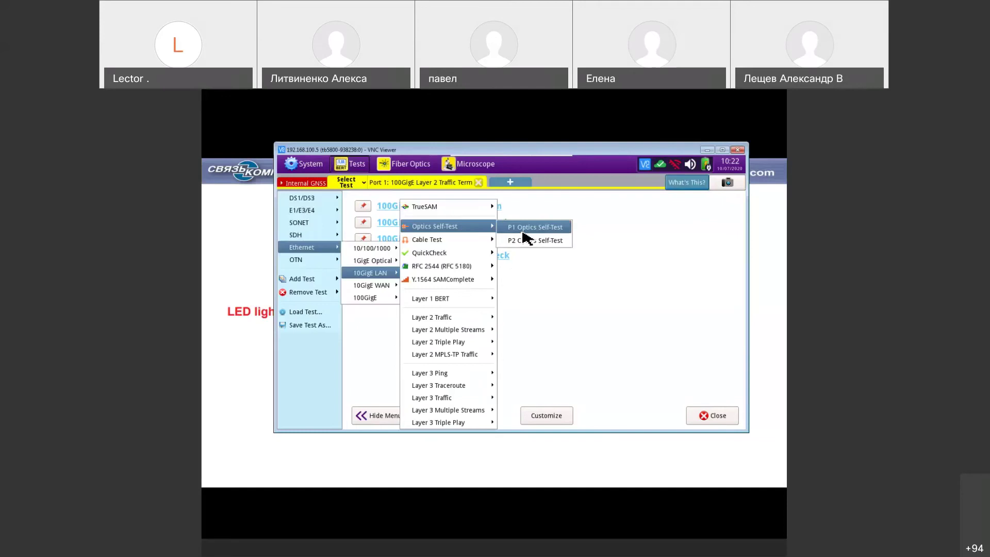
{"action": "left_click", "coordinate": [523, 229]}
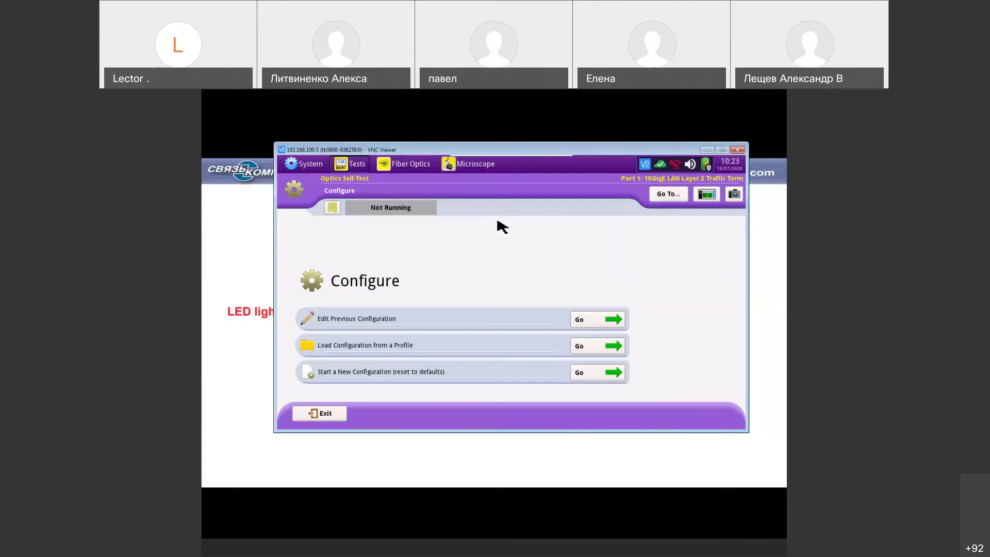
Minimize the VNC session and advance the PowerPoint slide show to the Ethernet capabilities slide
{"action": "left_click", "coordinate": [707, 150]}
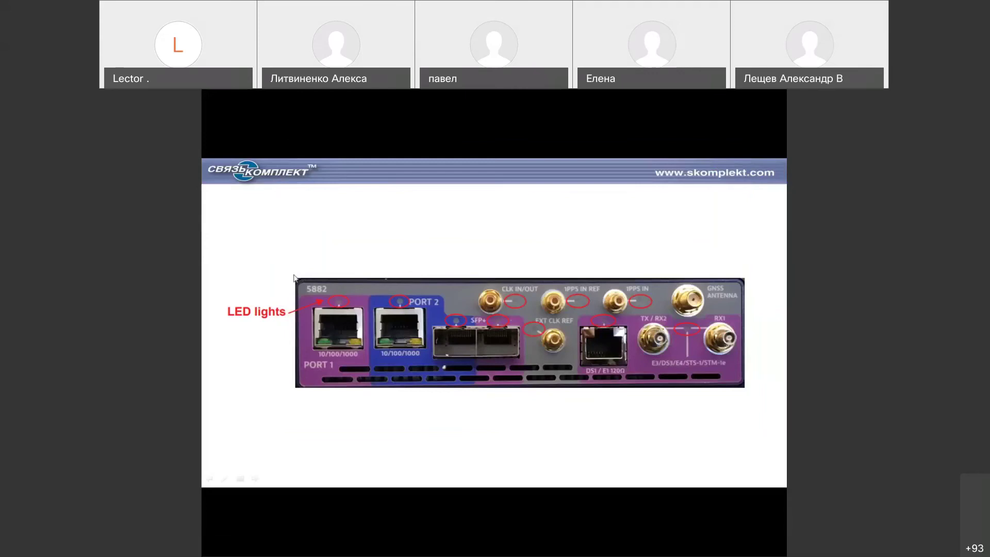
{"action": "left_click", "coordinate": [300, 244]}
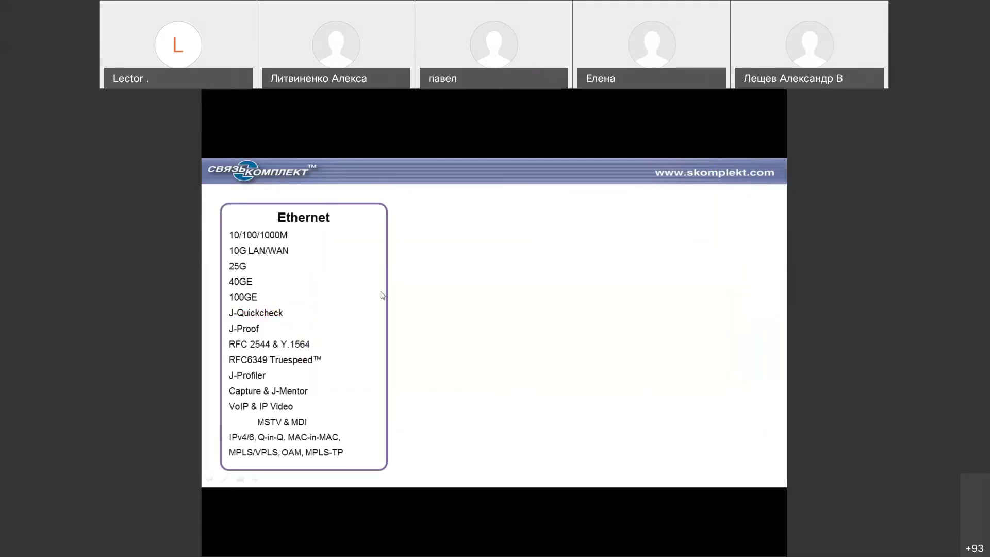
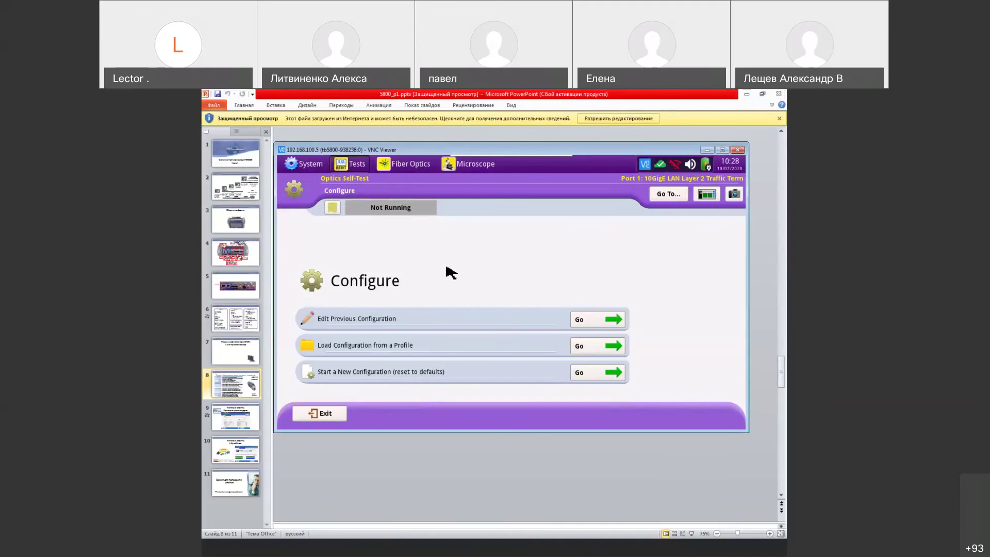
Review the instrument's Remote access and LAN network settings and return to the System overview
{"action": "left_click", "coordinate": [305, 164]}
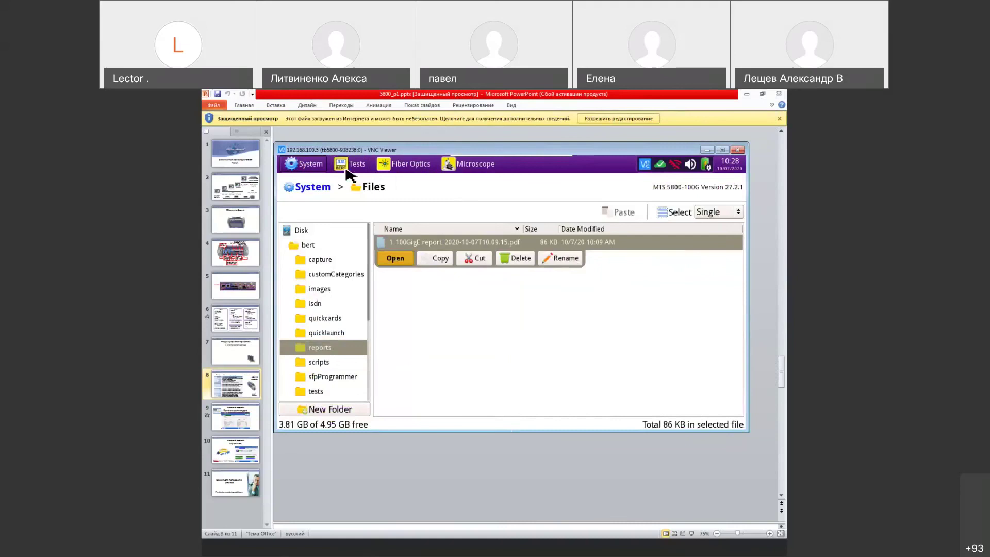
{"action": "left_click", "coordinate": [305, 165]}
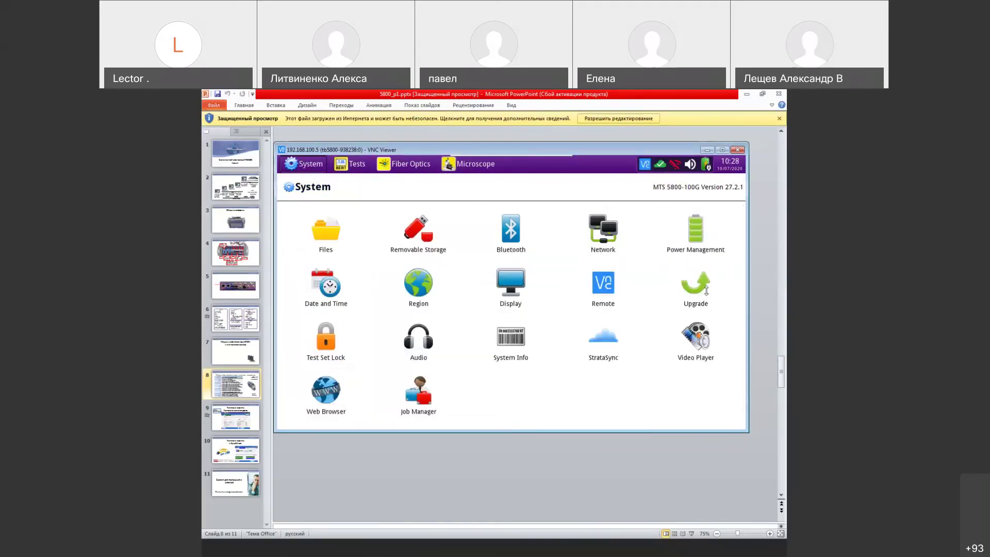
{"action": "left_click", "coordinate": [608, 291]}
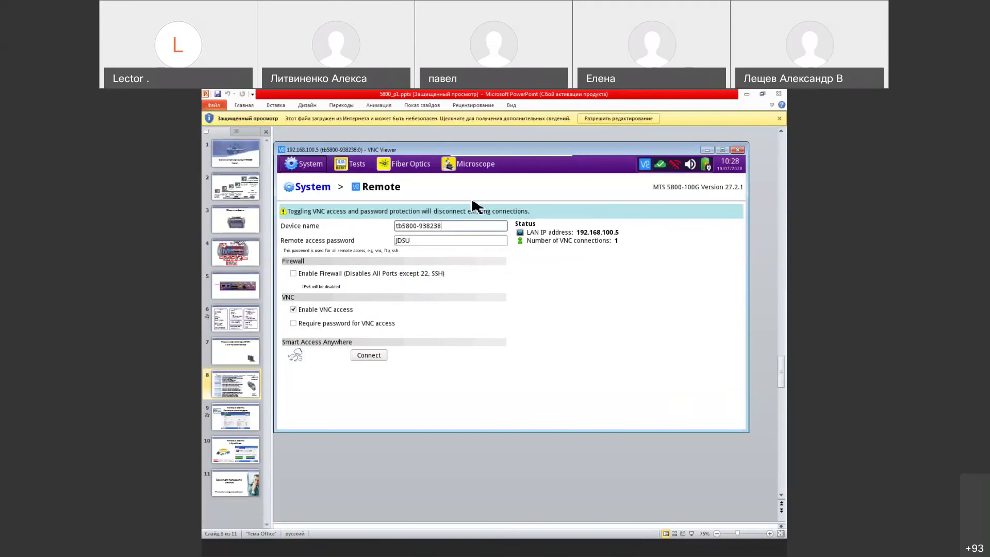
{"action": "left_click", "coordinate": [330, 189]}
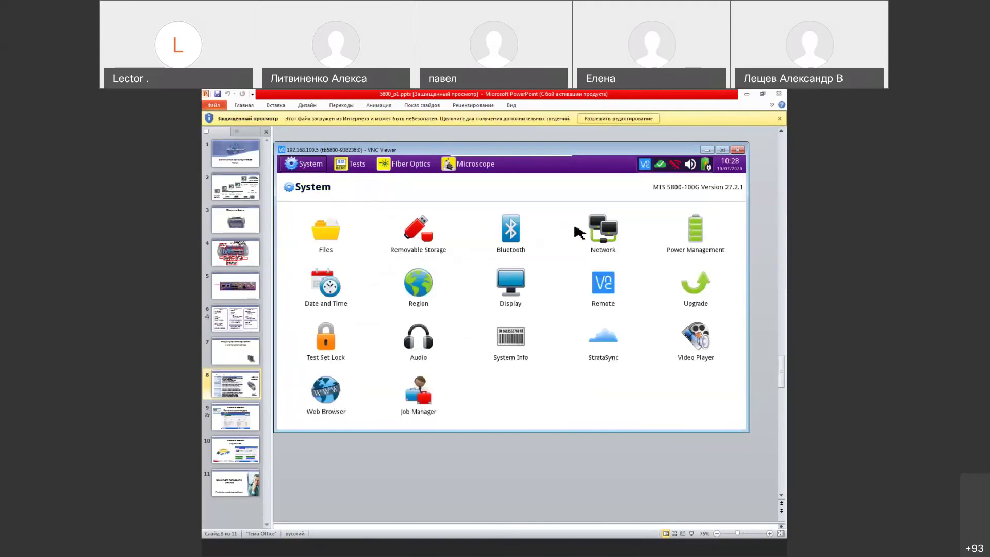
{"action": "left_click", "coordinate": [602, 229]}
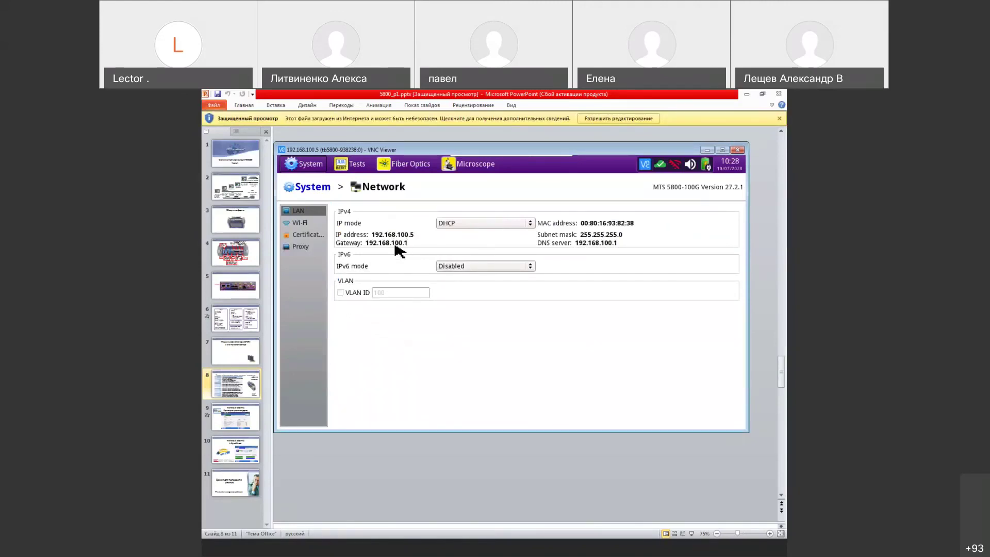
{"action": "left_click", "coordinate": [305, 190]}
{"action": "left_click", "coordinate": [593, 298]}
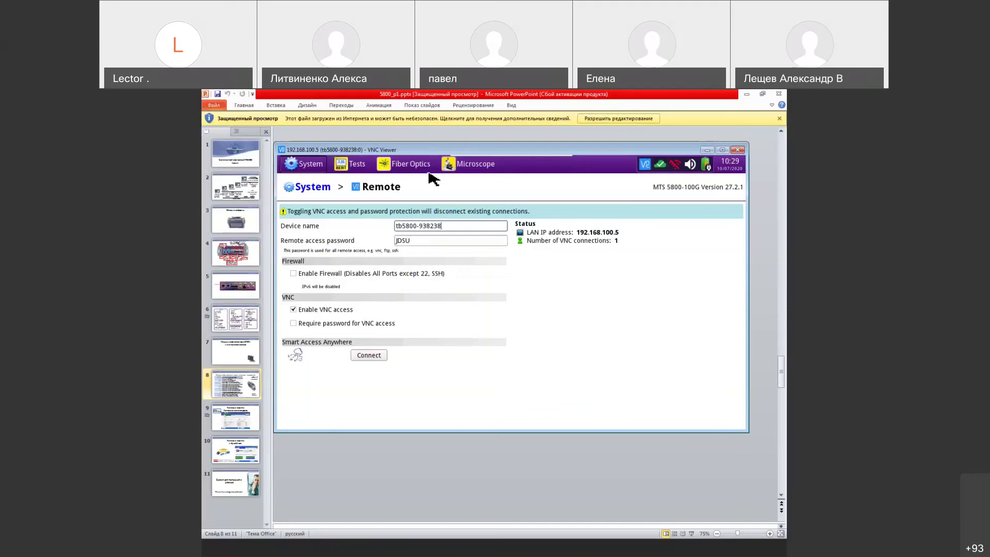
{"action": "left_click", "coordinate": [315, 196]}
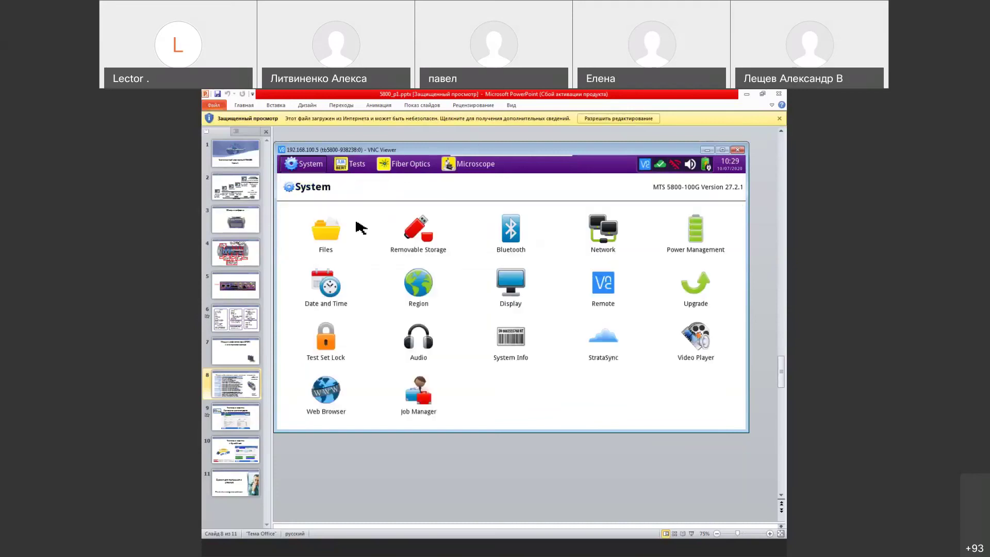
Change the instrument's interface language to Русский (Russian) in the Region settings
{"action": "left_click", "coordinate": [429, 283]}
{"action": "left_click", "coordinate": [316, 188]}
{"action": "left_click", "coordinate": [427, 291]}
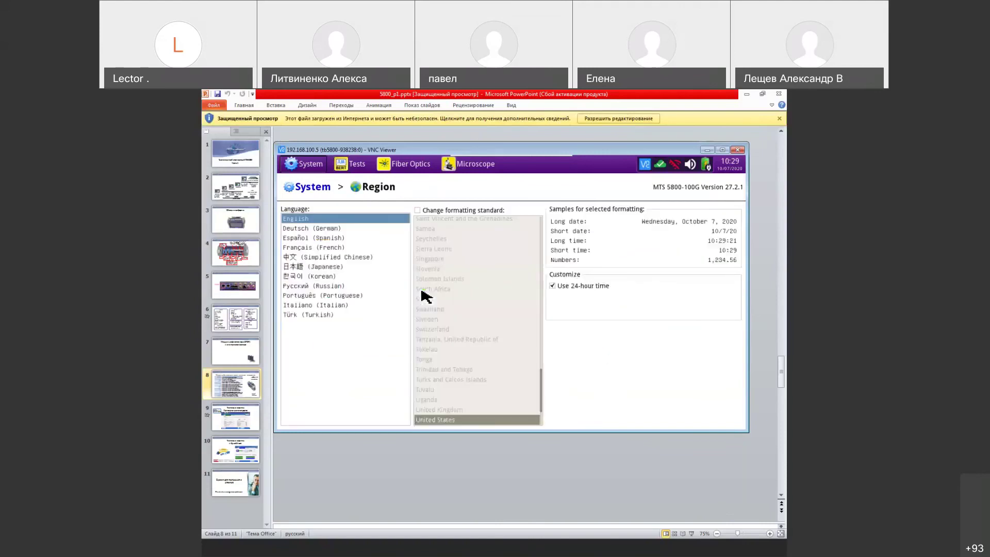
{"action": "left_click", "coordinate": [347, 287]}
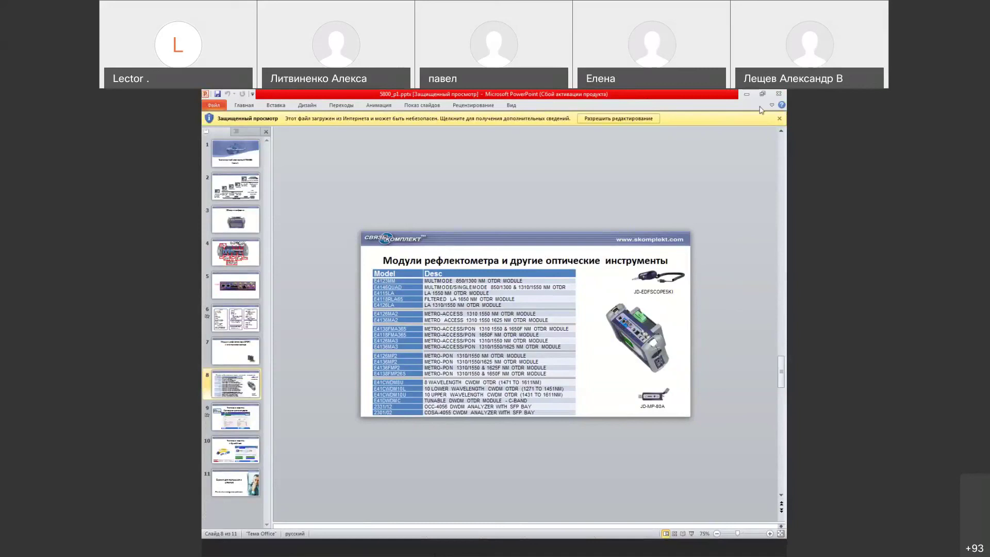
Minimize PowerPoint and reconnect VNC Viewer to 192.168.100.5, accepting the compatibility warning and dismissing the unencrypted connection notice
{"action": "left_click", "coordinate": [745, 94]}
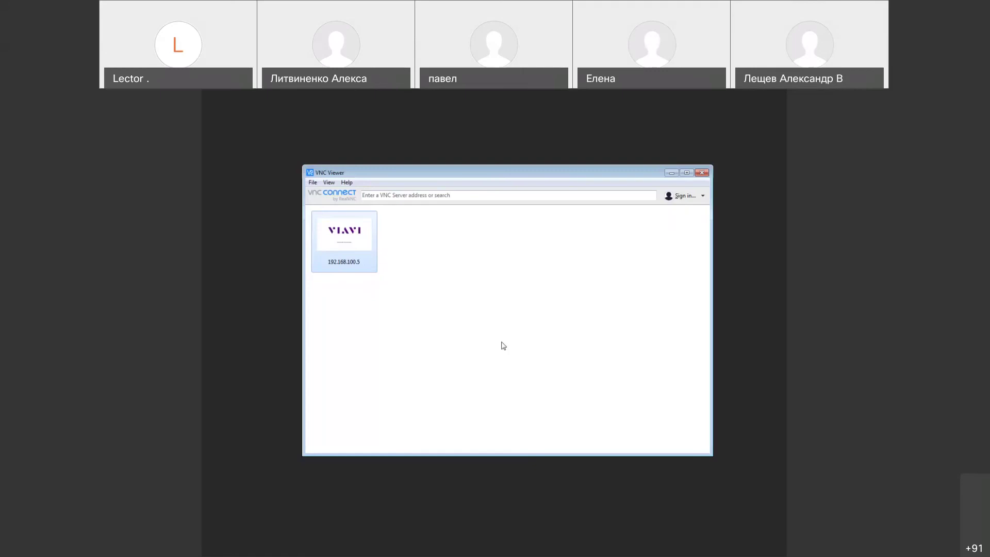
{"action": "double_click", "coordinate": [355, 263]}
{"action": "left_click", "coordinate": [344, 261]}
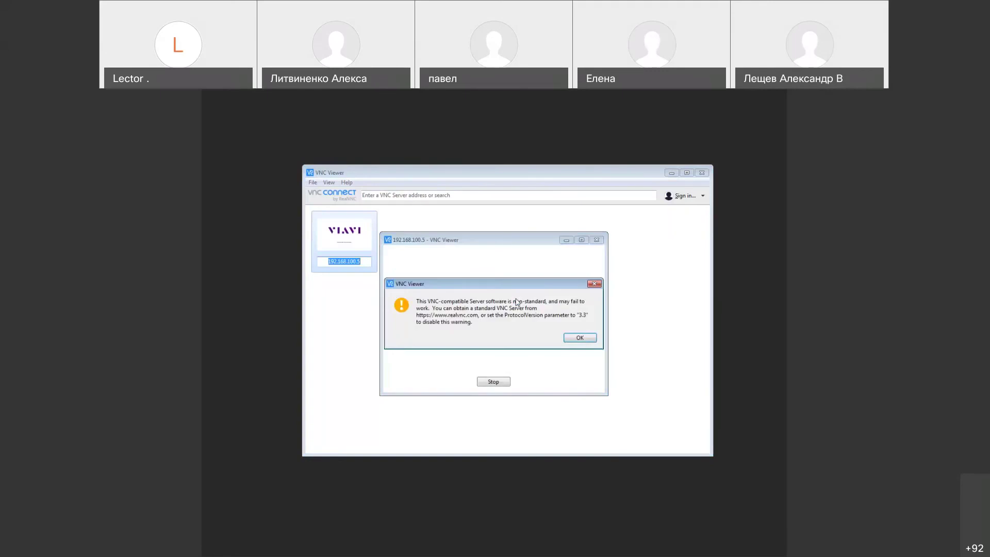
{"action": "left_click", "coordinate": [580, 337]}
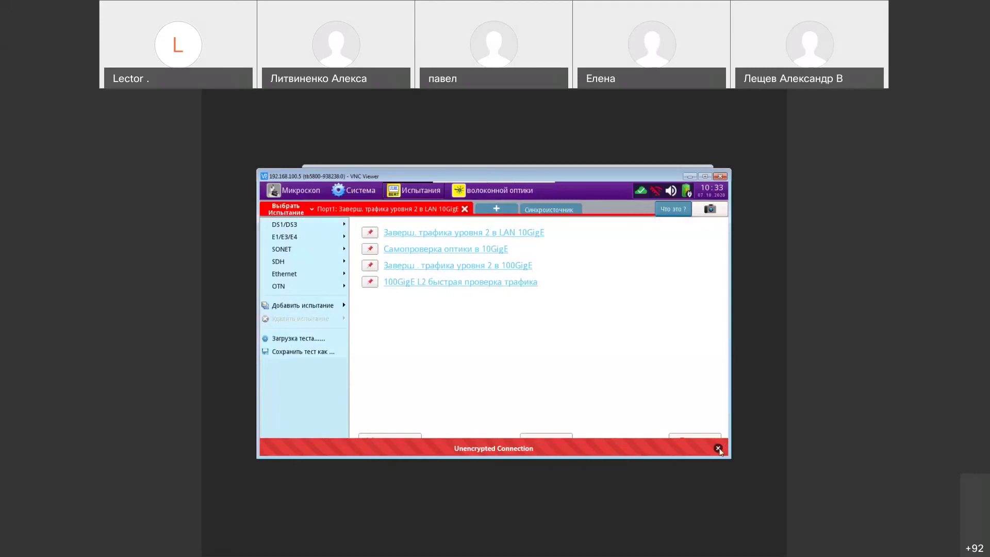
{"action": "left_click", "coordinate": [718, 448]}
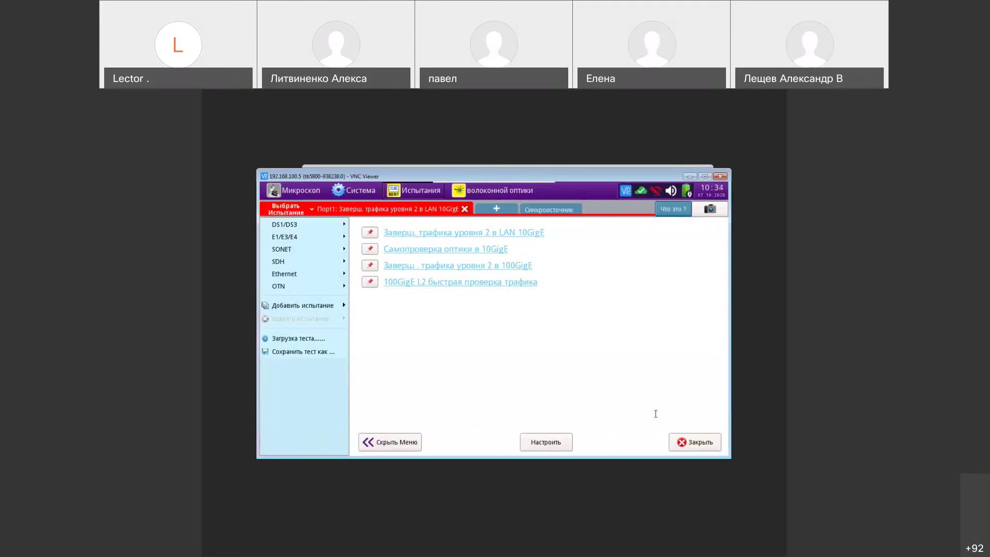
Launch the 100GigE Ethernet Layer 2 traffic test (Трафик уровня 2) as P1 Terminate in the Russian interface
{"action": "left_click", "coordinate": [313, 275]}
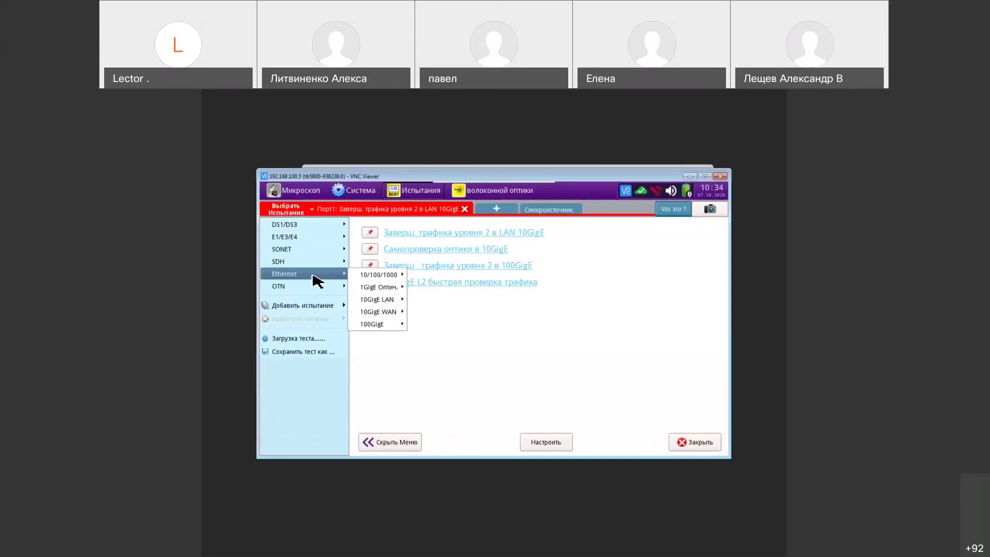
{"action": "mouse_move", "coordinate": [387, 326]}
{"action": "mouse_move", "coordinate": [433, 320]}
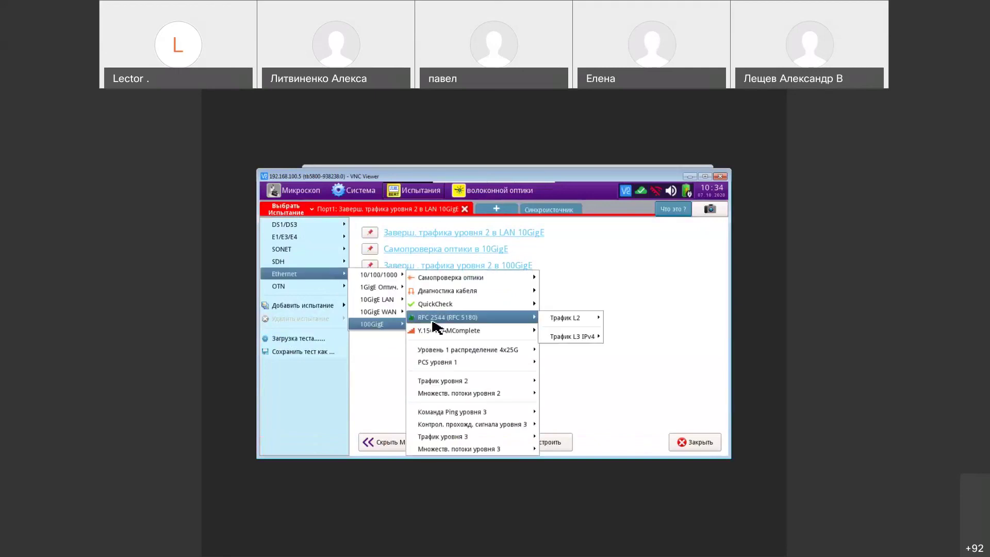
{"action": "mouse_move", "coordinate": [479, 382]}
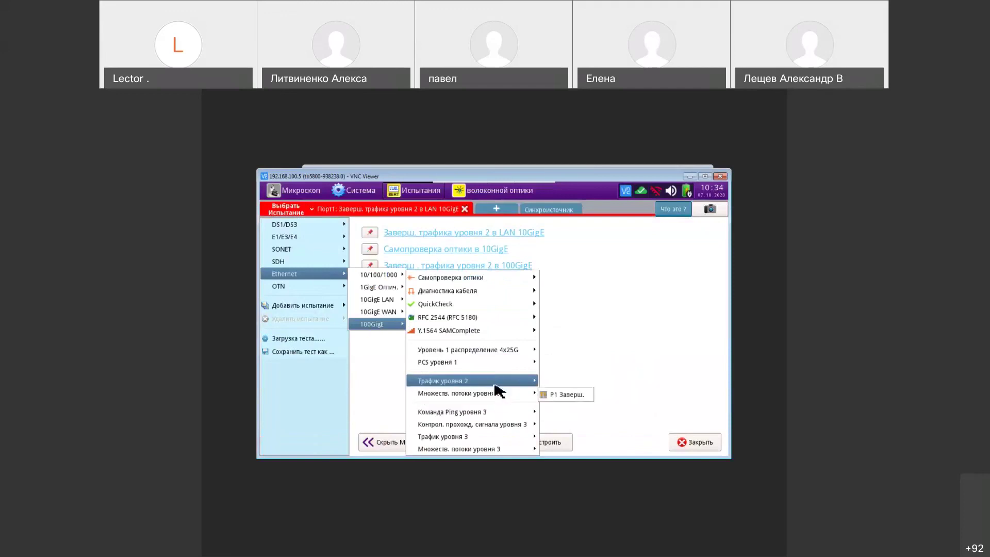
{"action": "left_click", "coordinate": [559, 386]}
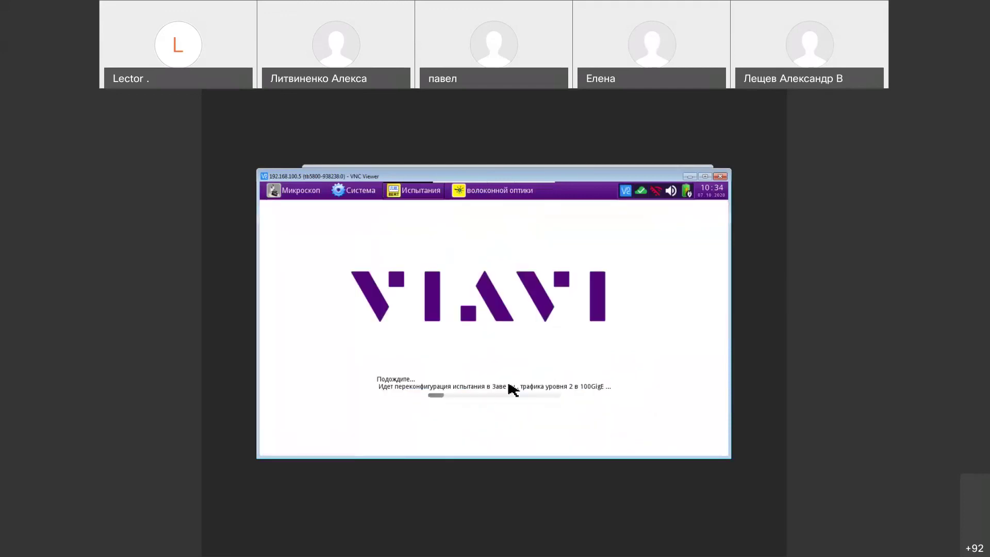